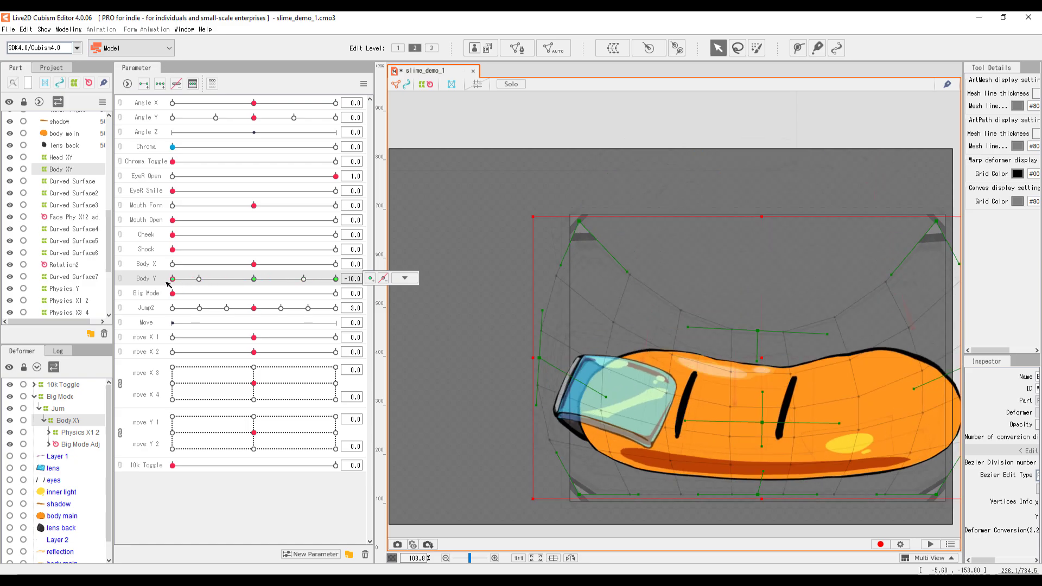
Reset Body Y to 0 and add three keys on the Body X parameter to the Body XY warp deformer
left_click(405, 278)
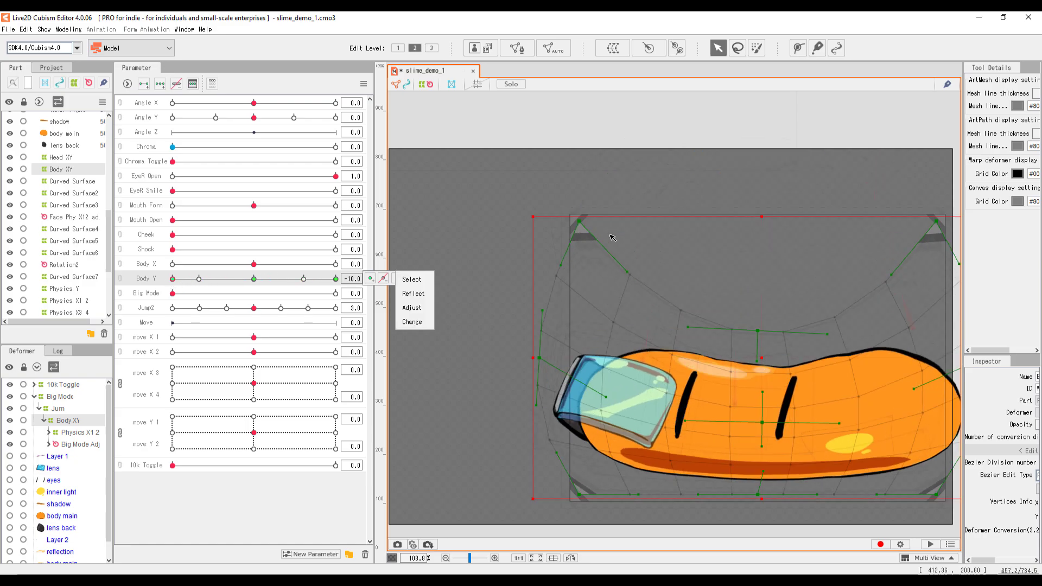
mouse_move(259, 279)
left_mouse_down()
mouse_move(145, 286)
mouse_move(335, 274)
mouse_move(253, 279)
left_mouse_up()
left_click(262, 267)
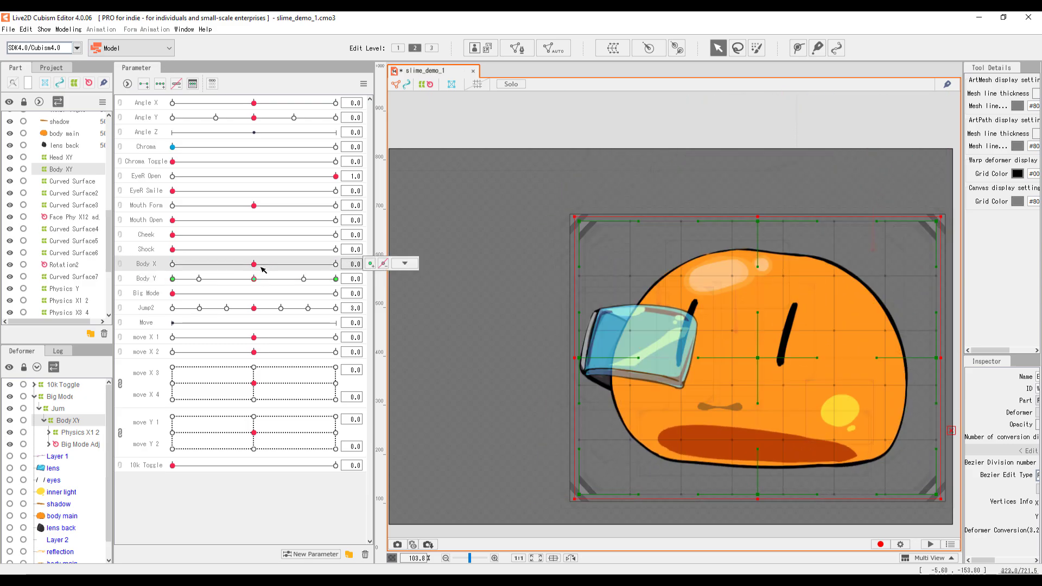
left_click(160, 84)
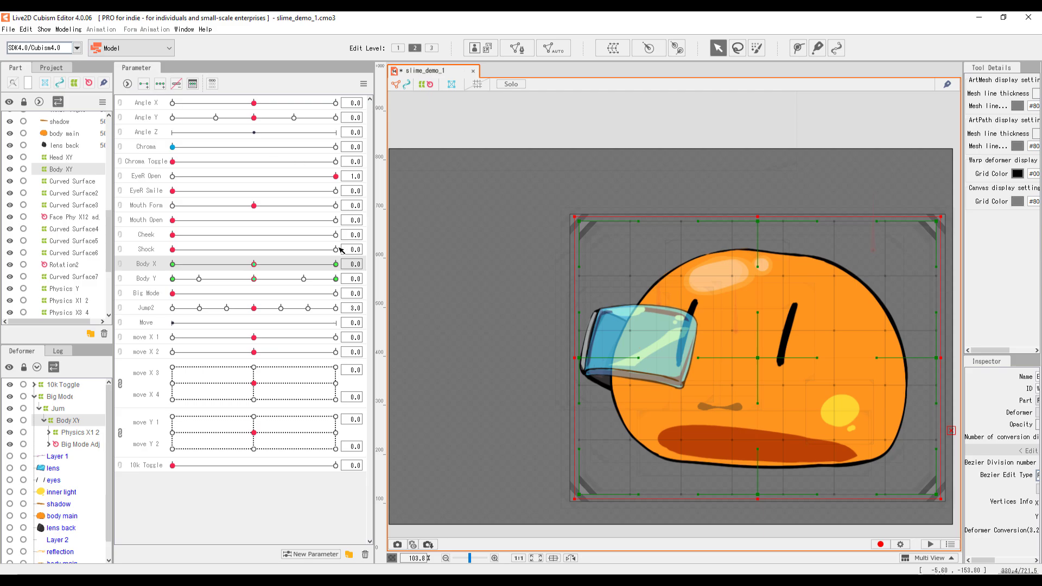
Enlarge the brush selection to about the slime's size and bend the Body XY deformer leftward at Body X -10
left_click_drag(255, 263, 296, 265)
left_click(254, 264)
left_click(757, 48)
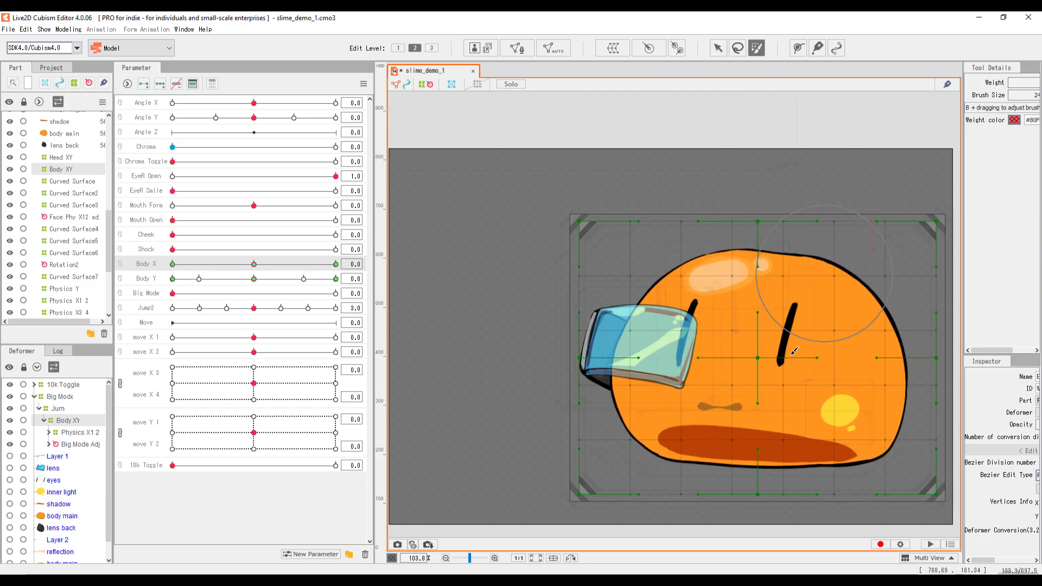
key("b")
left_click_drag(703, 253, 728, 319)
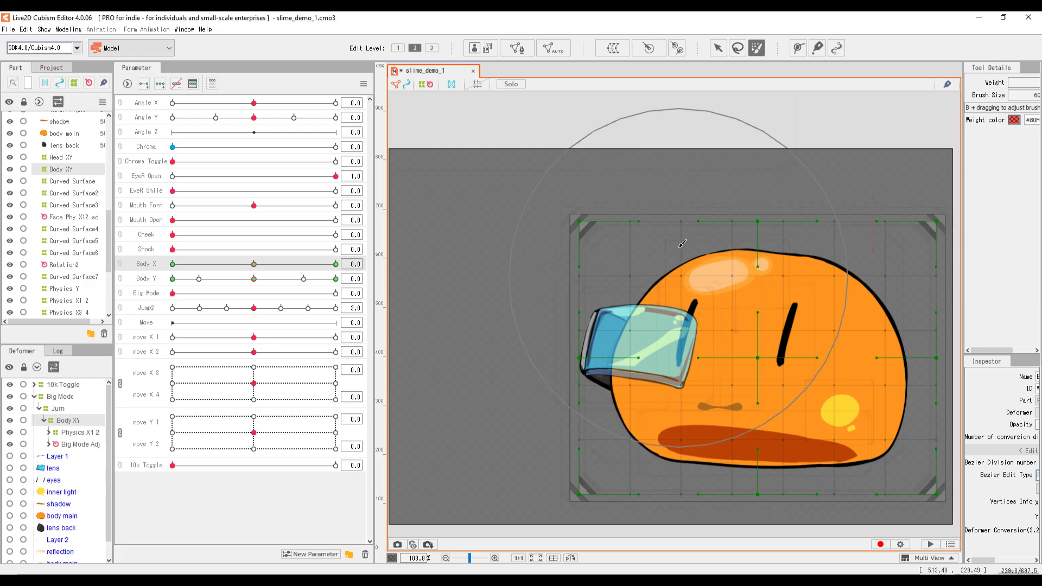
left_click_drag(254, 264, 173, 264)
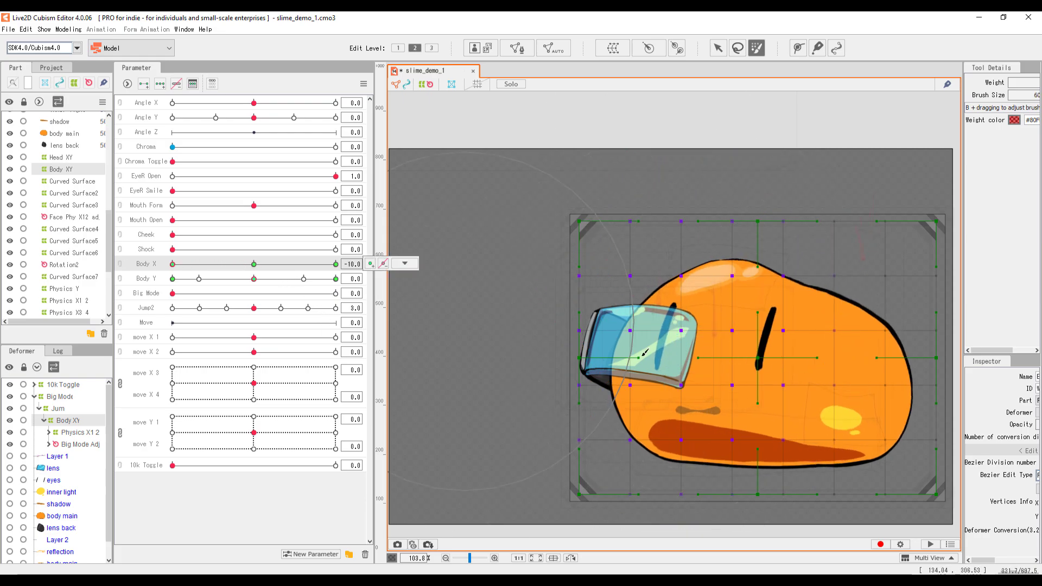
left_click_drag(735, 342, 688, 329)
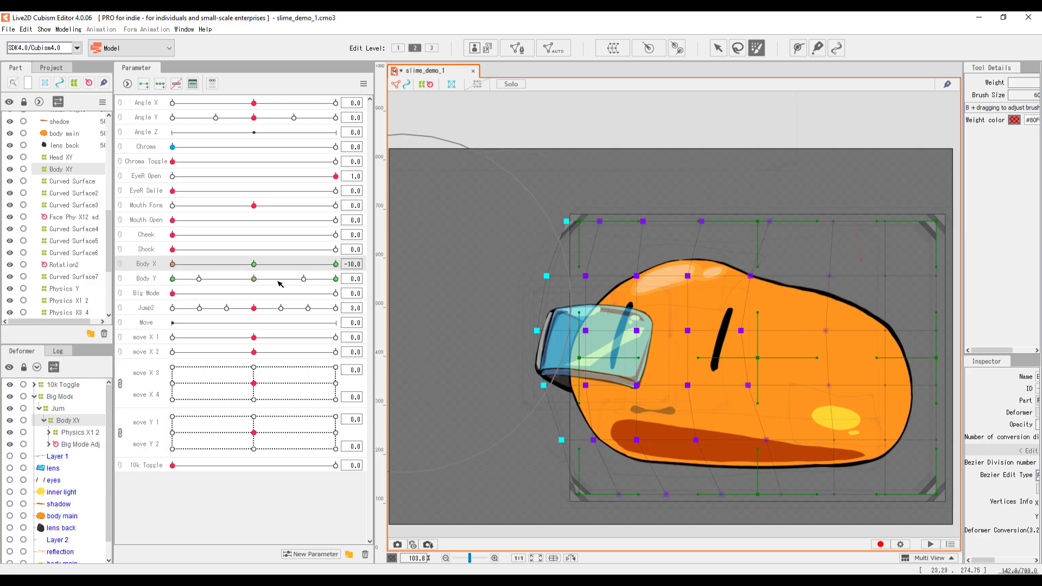
Bend the Body XY deformer rightward at Body X 10 using the brush selection, and return Body X to 0
left_click_drag(252, 264, 336, 264)
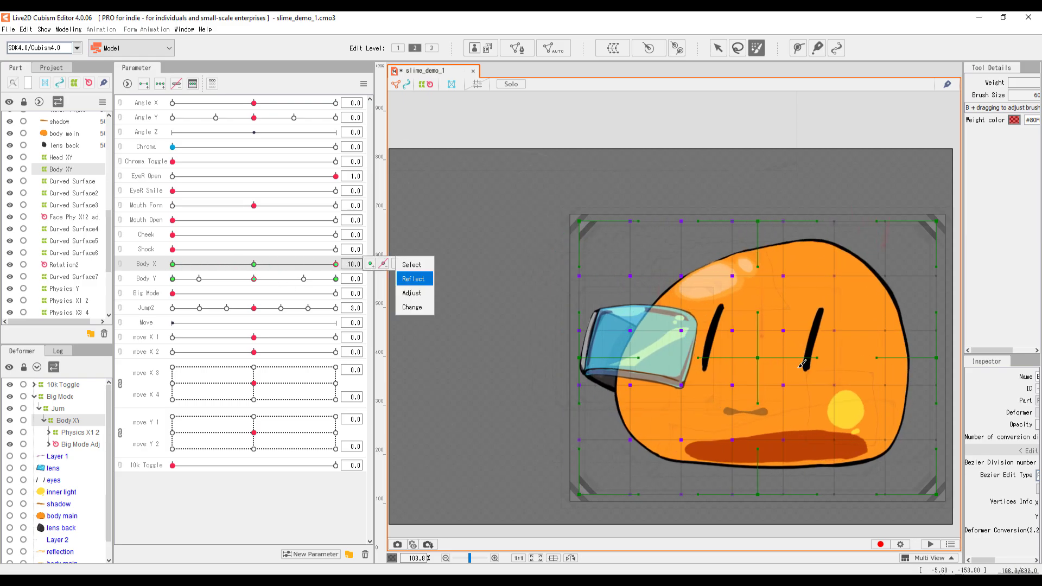
left_click_drag(840, 387, 902, 386)
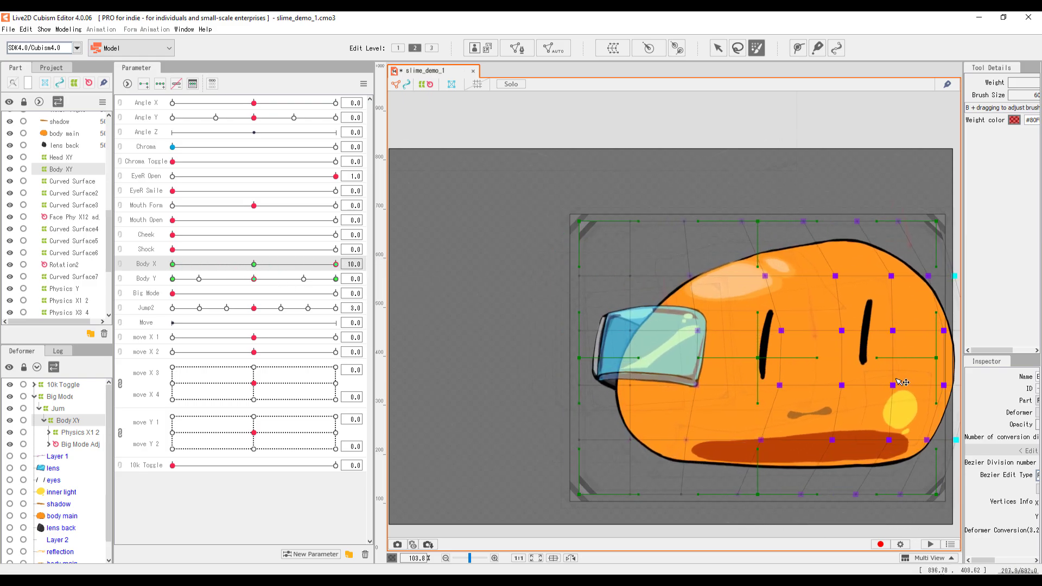
left_click_drag(336, 264, 254, 264)
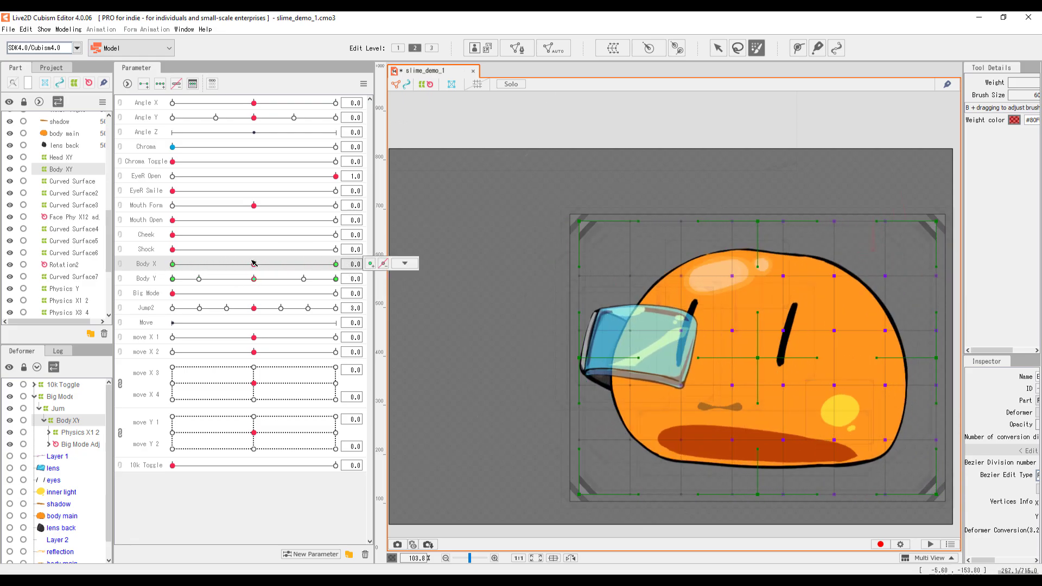
Compare the slime's shape at Body X values -10, 0 and 10
left_click(172, 265)
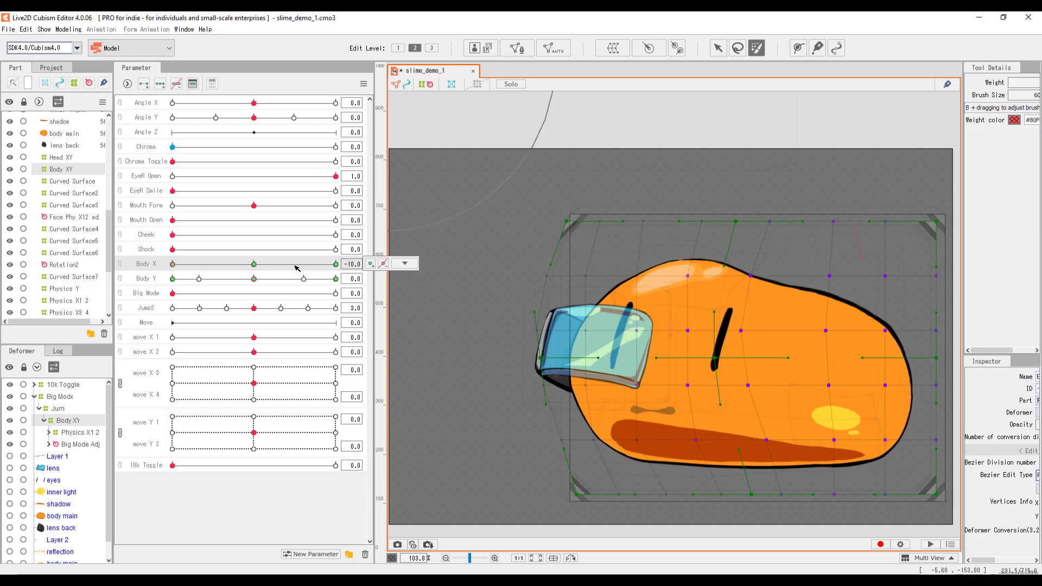
left_click(336, 265)
left_click(254, 265)
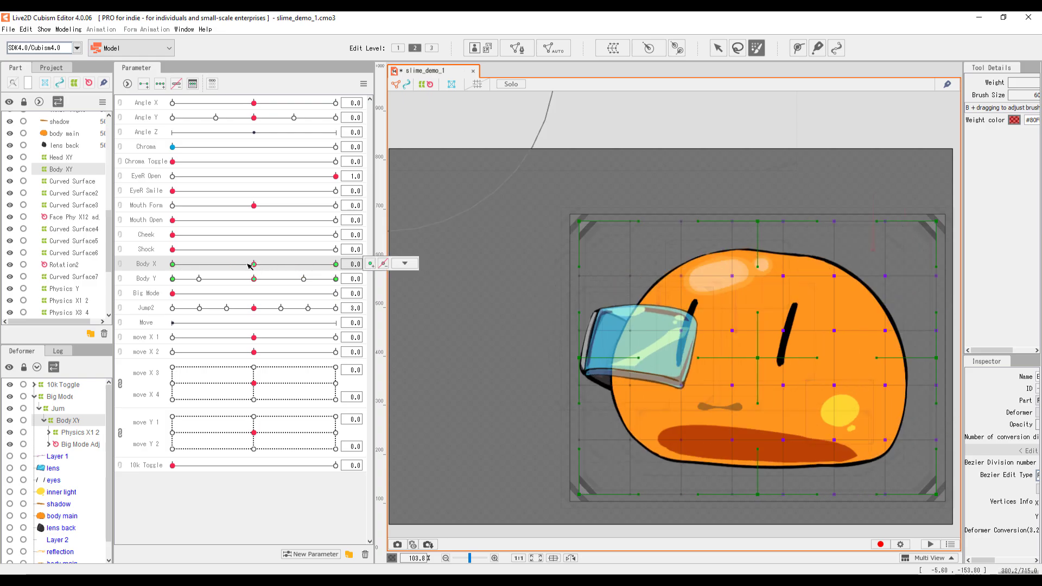
left_click(173, 265)
left_click(336, 264)
left_click(253, 264)
Delete the Body XY deformer's key at Body X -10
left_click(172, 265)
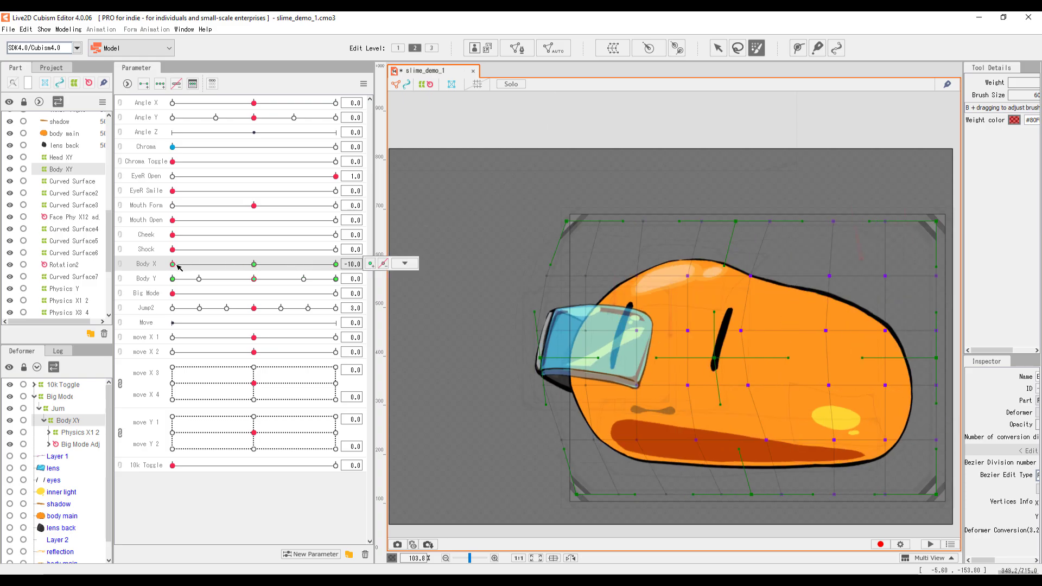
left_click(387, 264)
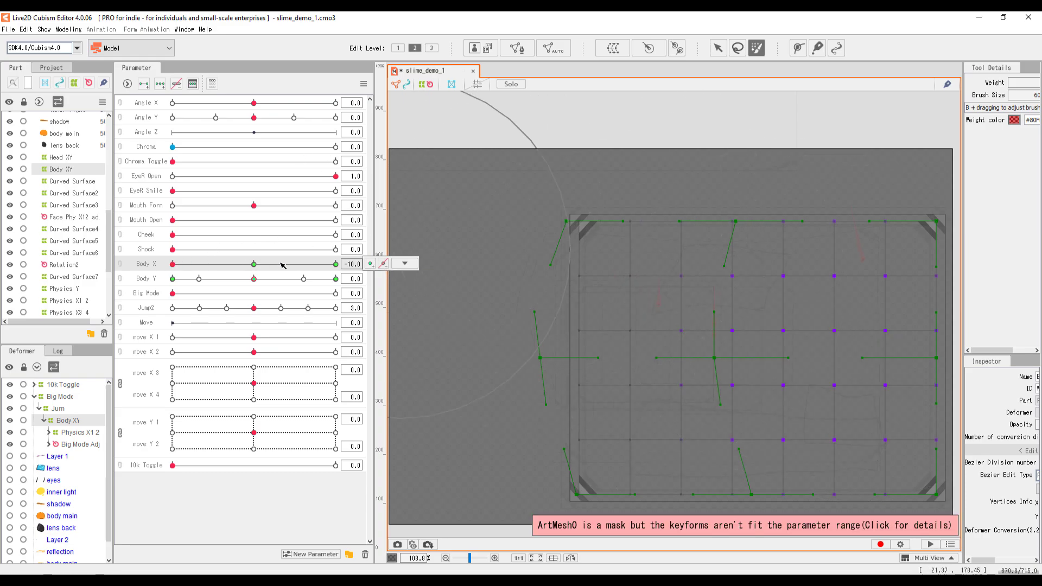
Check how the model displays across the Body X and Body Y ranges with the key removed
left_click_drag(283, 264, 344, 263)
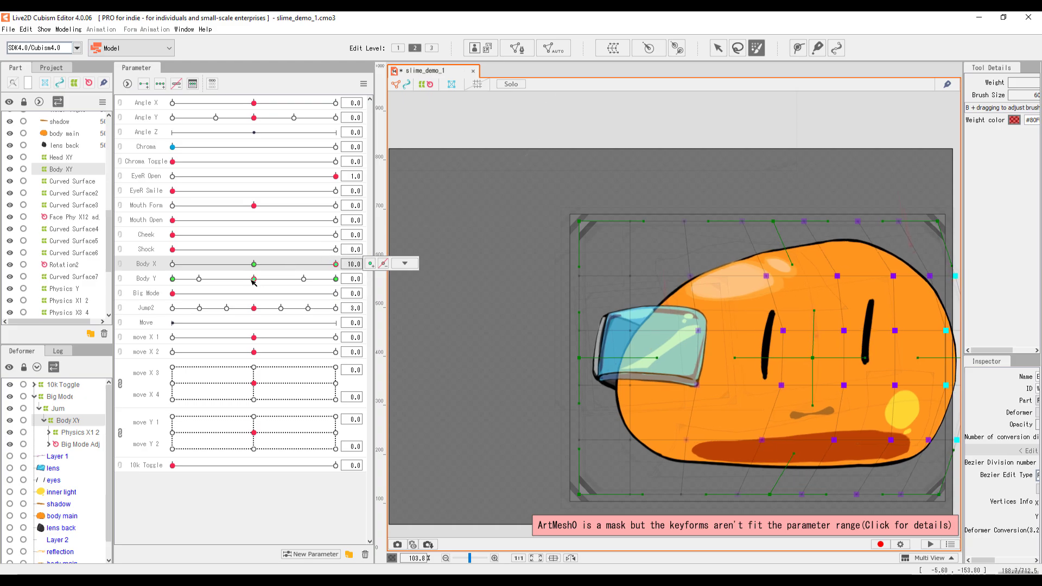
left_click_drag(254, 281, 332, 300)
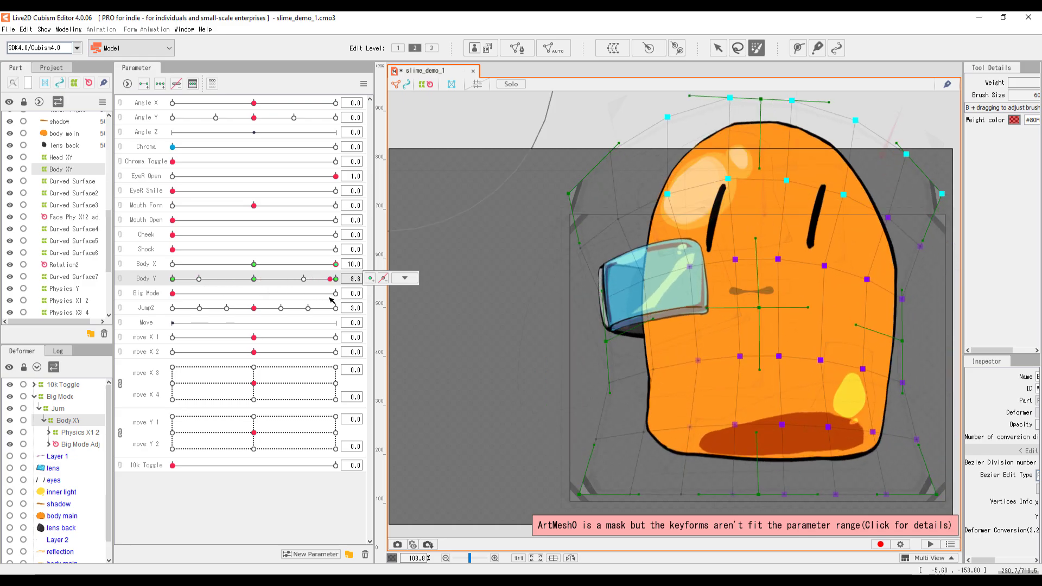
left_click_drag(307, 265, 169, 271)
left_click_drag(330, 280, 123, 284)
left_click(255, 279)
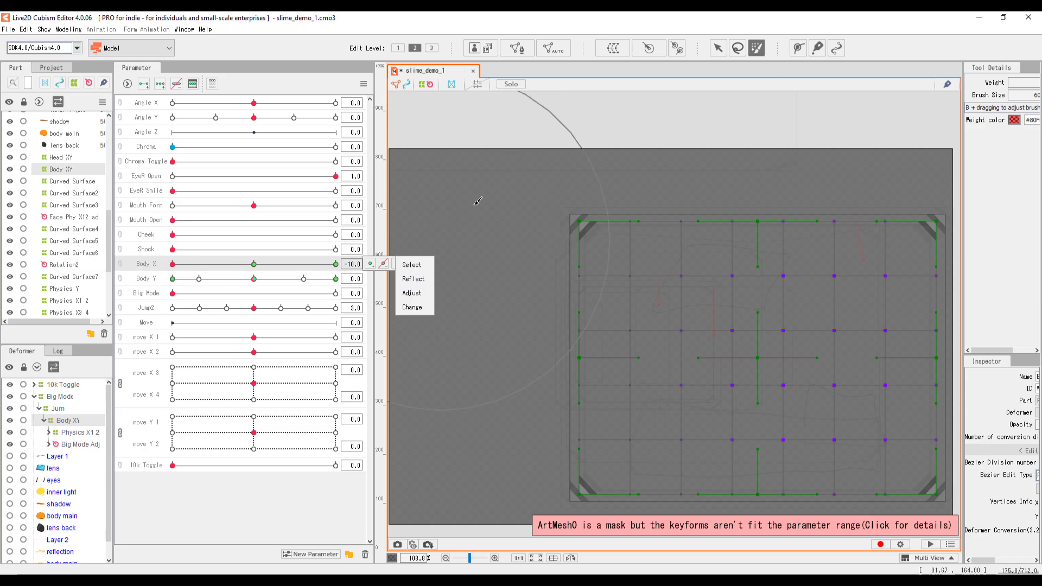
Switch to the Arrow tool, deselect the Body XY deformer and return Body X to 0
left_click(595, 130)
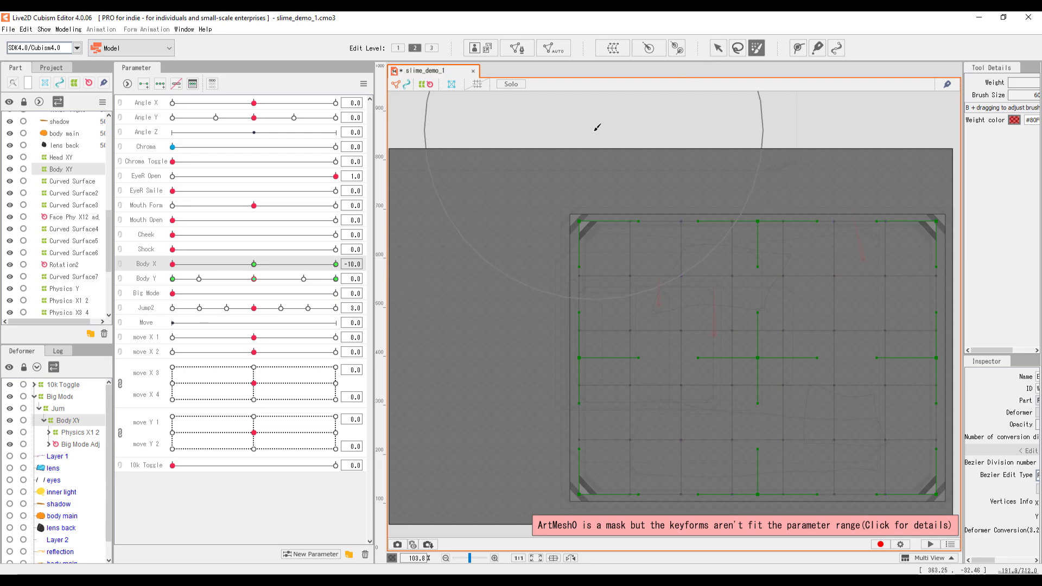
left_click(717, 48)
left_click(581, 156)
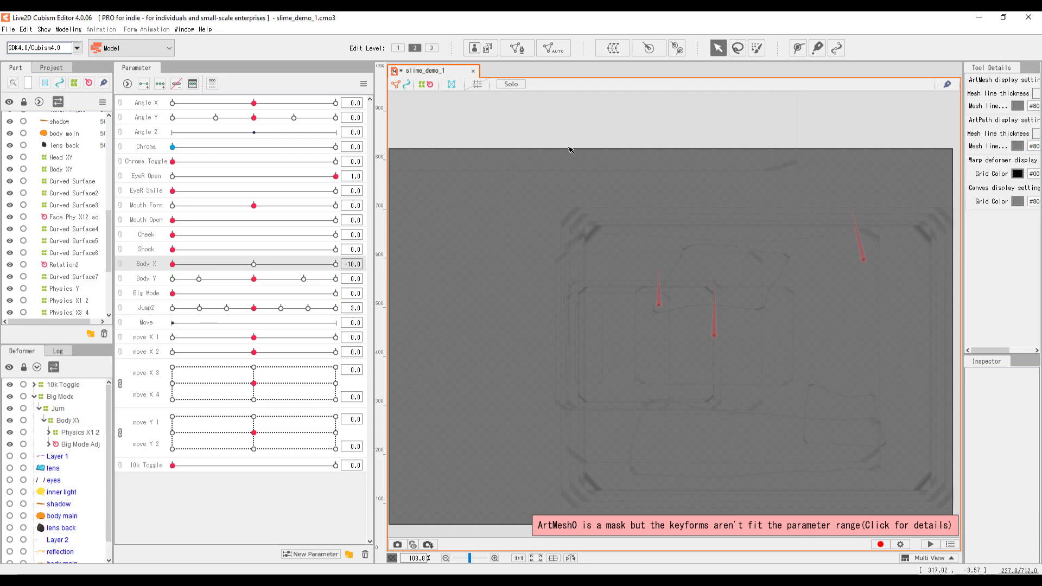
left_click(253, 264)
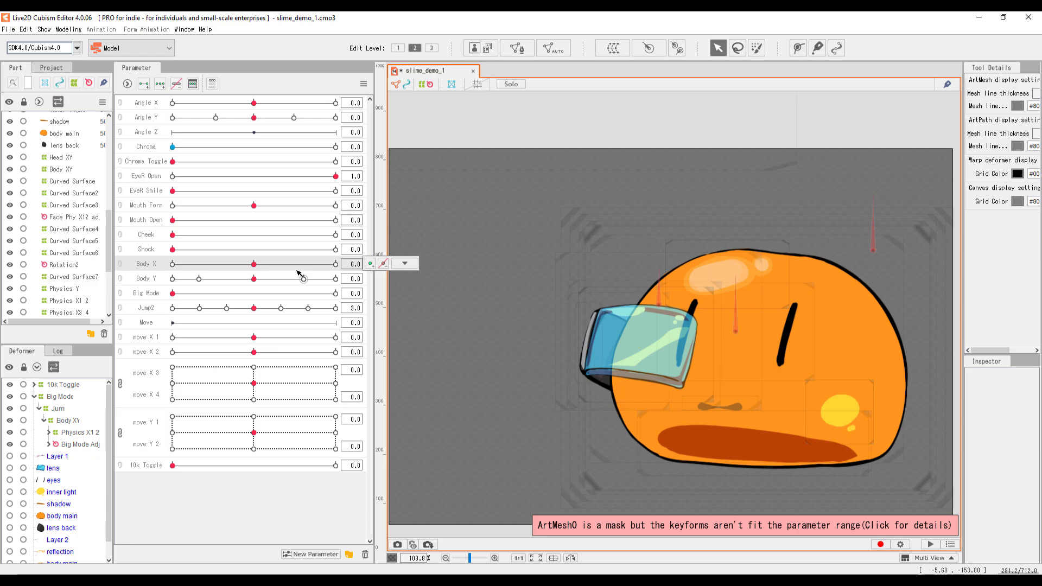
left_click_drag(297, 271, 254, 264)
mouse_move(254, 265)
left_mouse_down()
mouse_move(317, 262)
mouse_move(251, 267)
left_mouse_up()
Bring up the Body X key options, select the body main ArtMesh and widen the Inspector to show its full settings
left_click(405, 263)
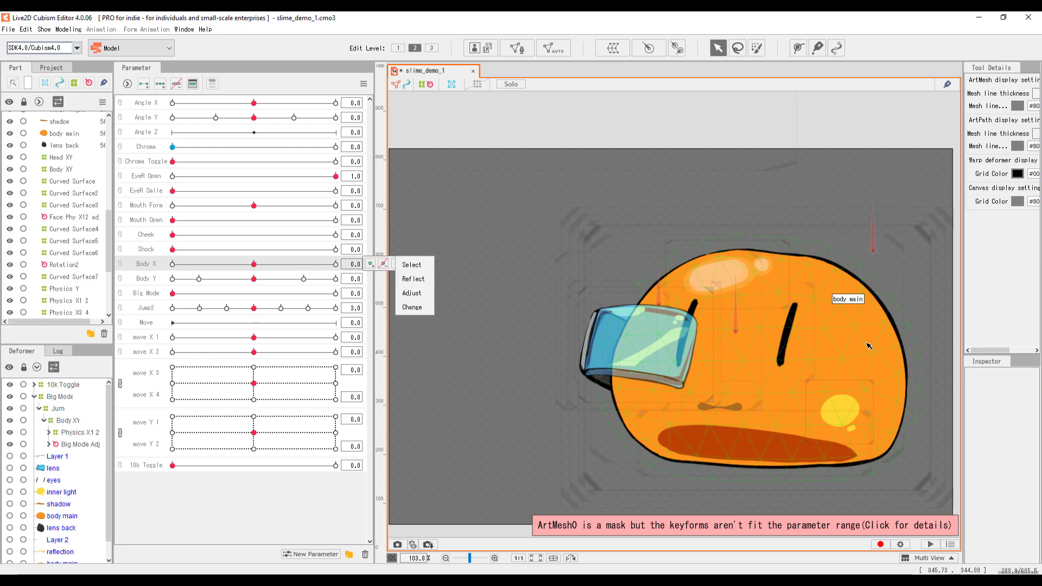
left_click(869, 346)
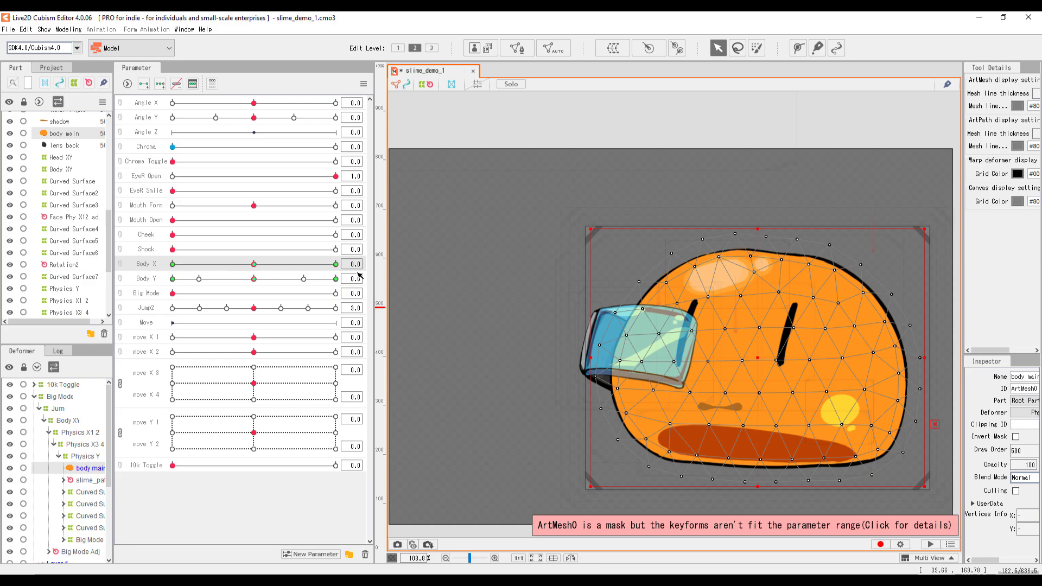
left_click_drag(968, 376, 788, 375)
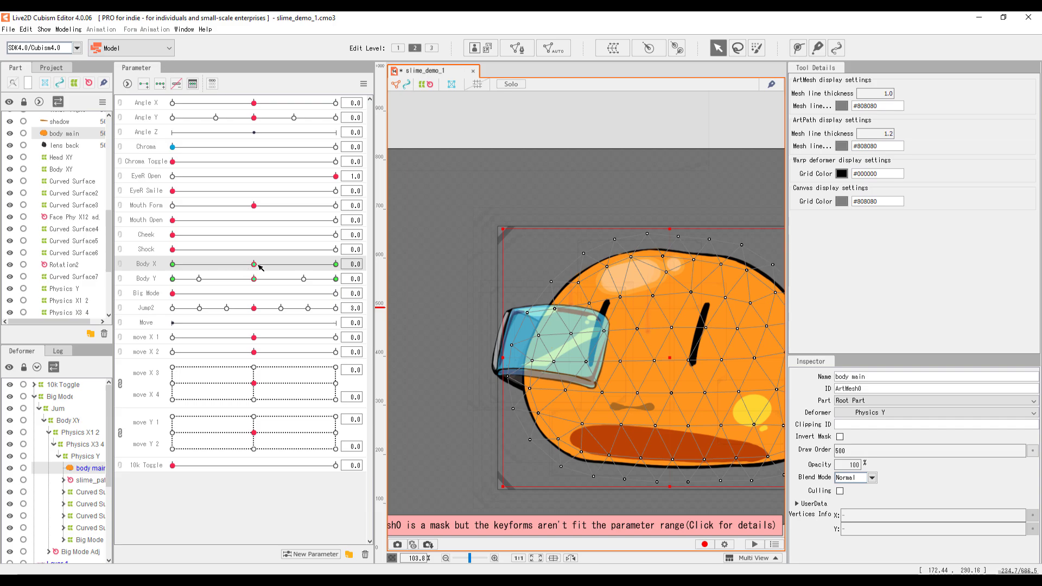
Examine the body main ArtMesh across the Body X and Body Y extremes, ending with both at 0
left_click_drag(259, 265, 143, 266)
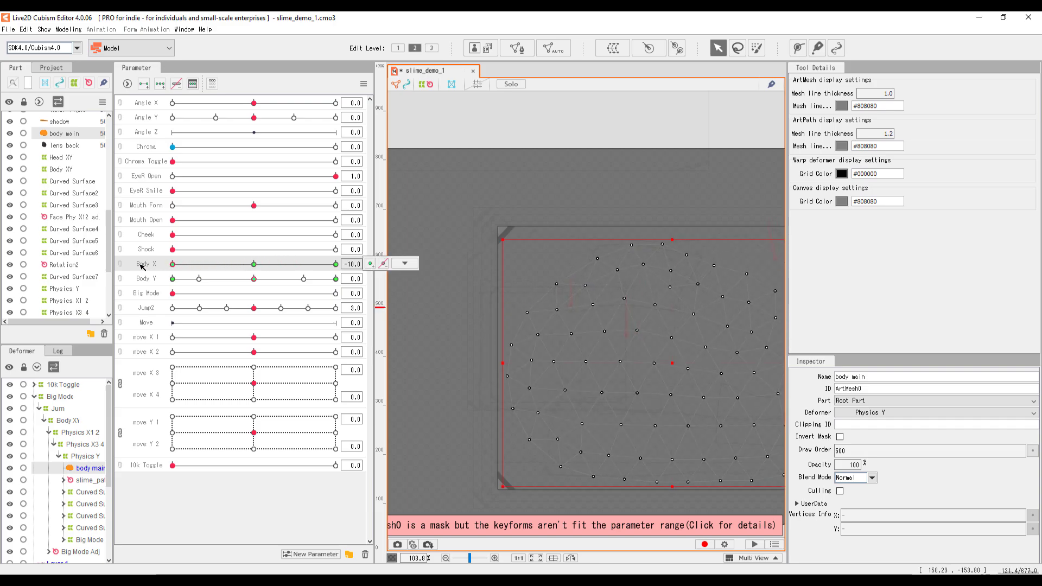
left_click(259, 265)
left_click(173, 264)
left_click(174, 278)
left_click(255, 265)
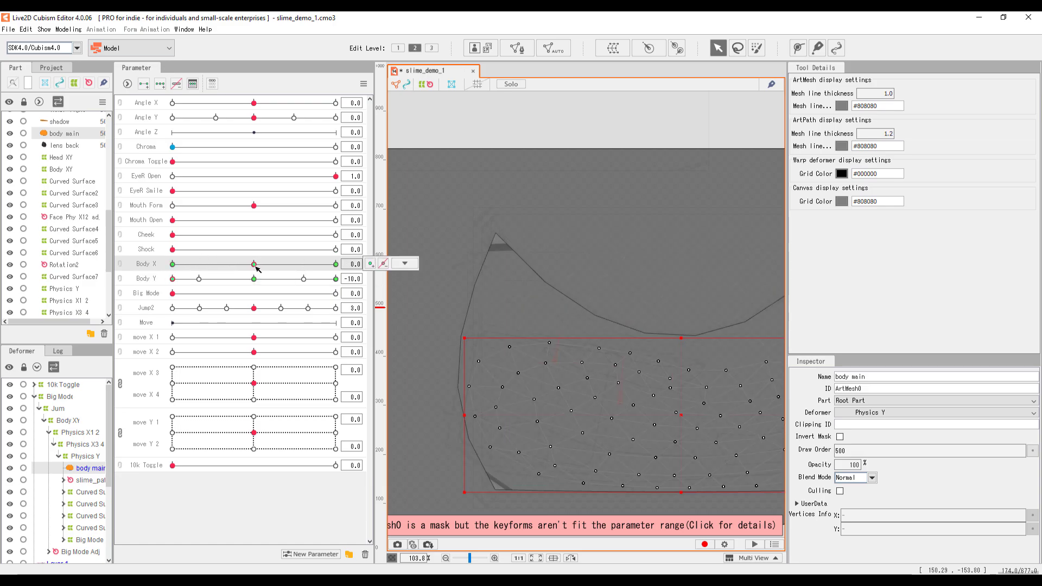
left_click(335, 265)
left_click(336, 278)
left_click(253, 279)
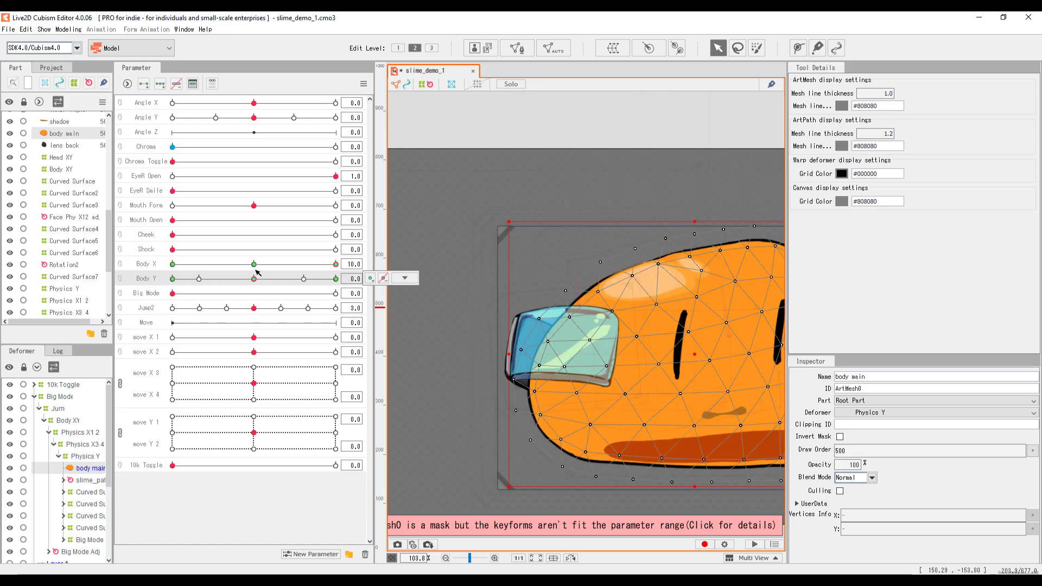
left_click(253, 263)
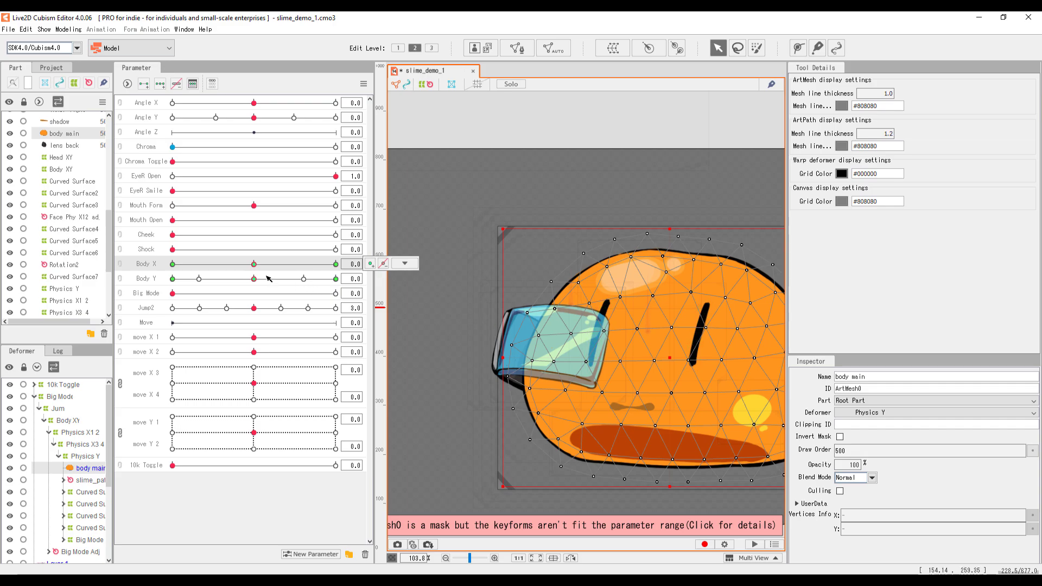
left_click_drag(254, 264, 173, 264)
mouse_move(250, 266)
left_mouse_down()
mouse_move(270, 263)
mouse_move(244, 264)
left_mouse_up()
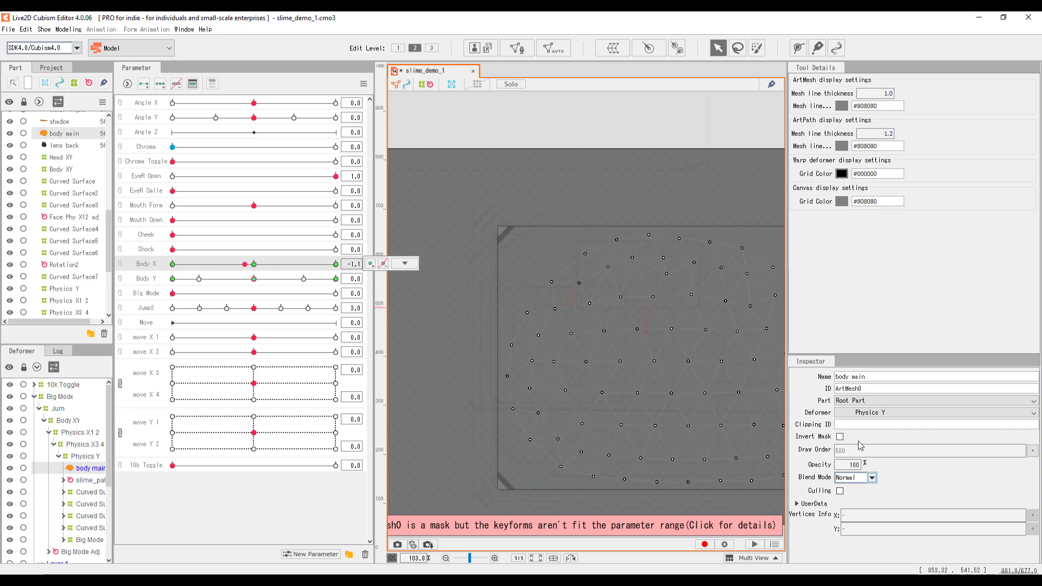
left_click(254, 264)
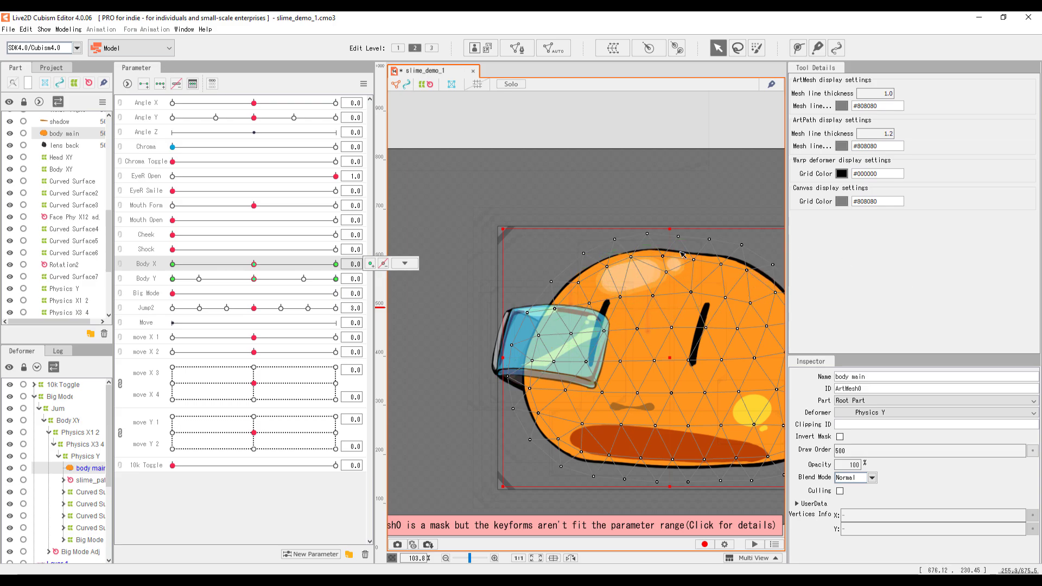
Bring up the Body X key options with nothing selected, reselect body main, and recheck it at Body X -10 and 0
left_click(681, 216)
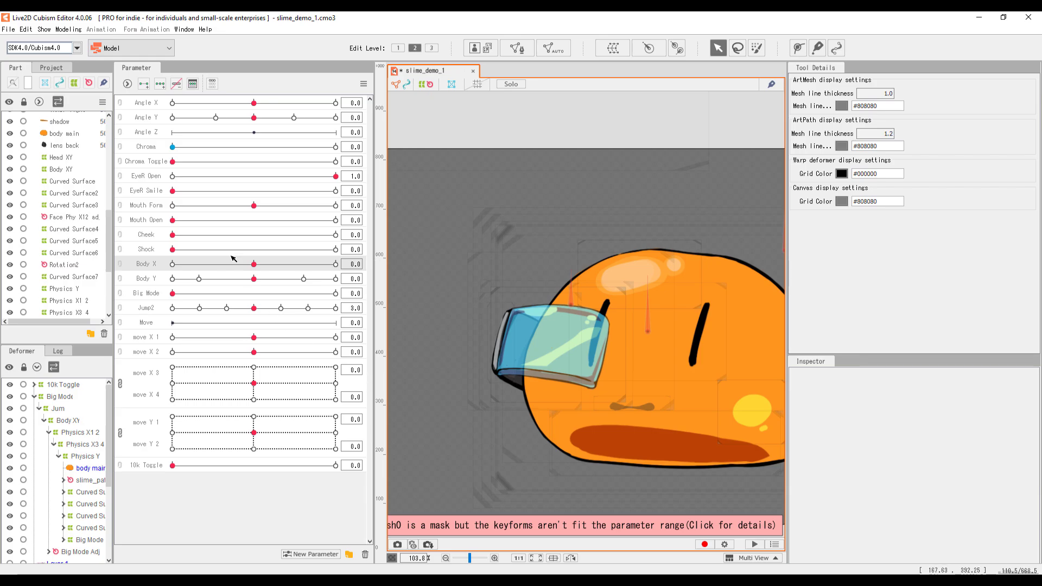
mouse_move(253, 265)
left_mouse_down()
mouse_move(171, 271)
mouse_move(329, 259)
mouse_move(213, 262)
mouse_move(257, 262)
left_mouse_up()
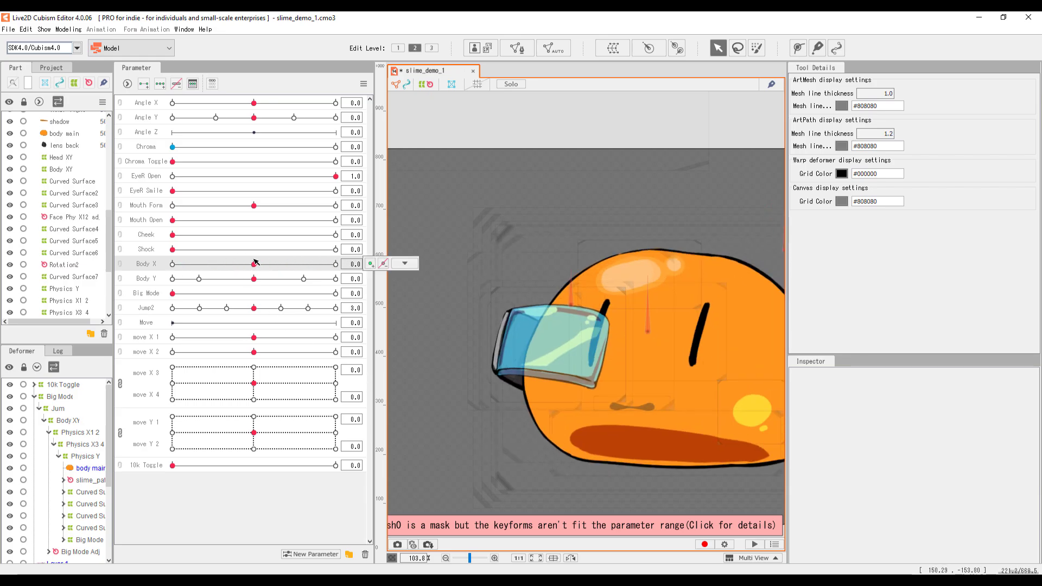
left_click(404, 263)
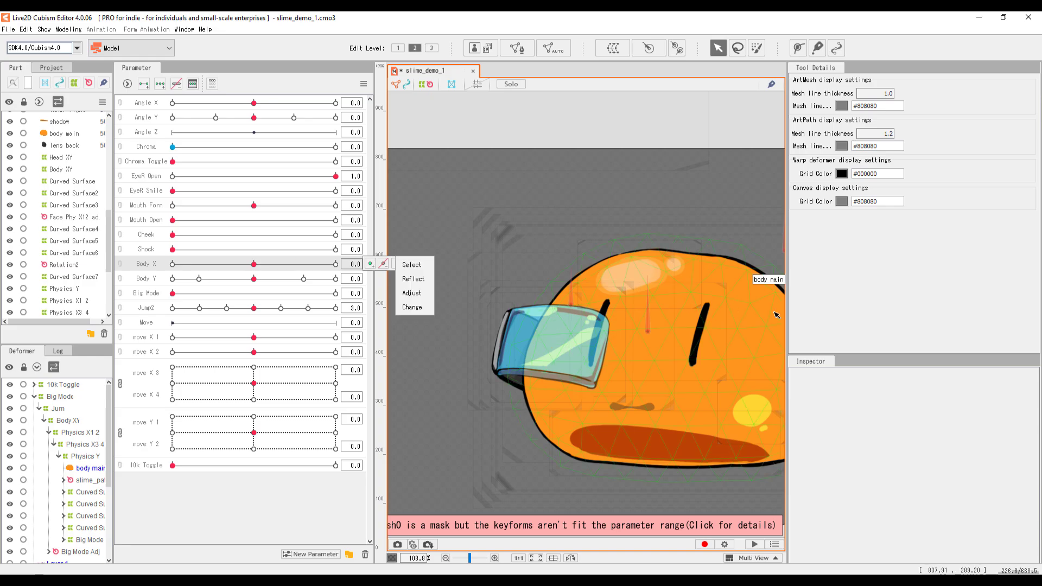
left_click(528, 283)
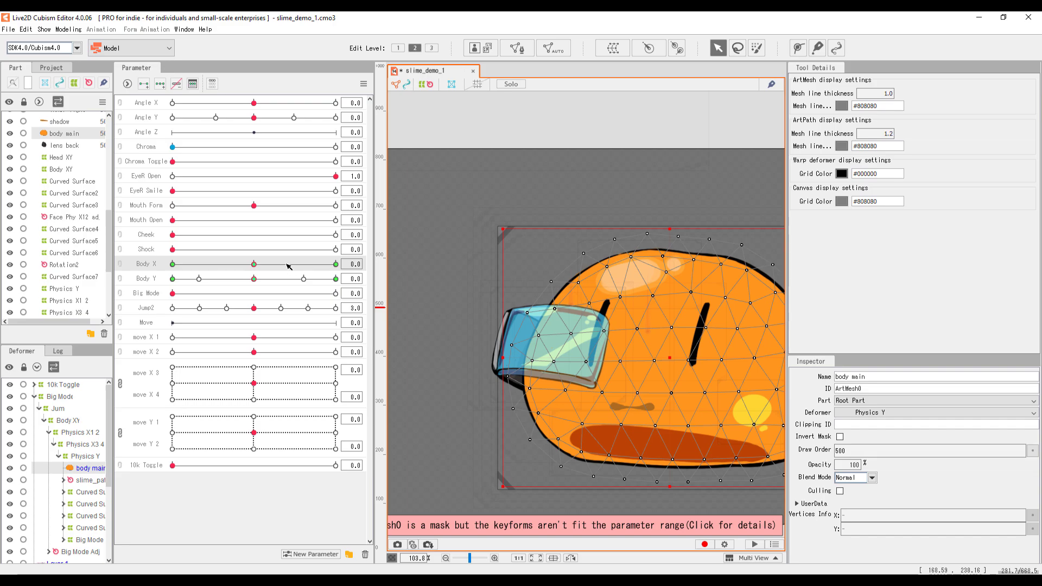
left_click_drag(287, 265, 158, 258)
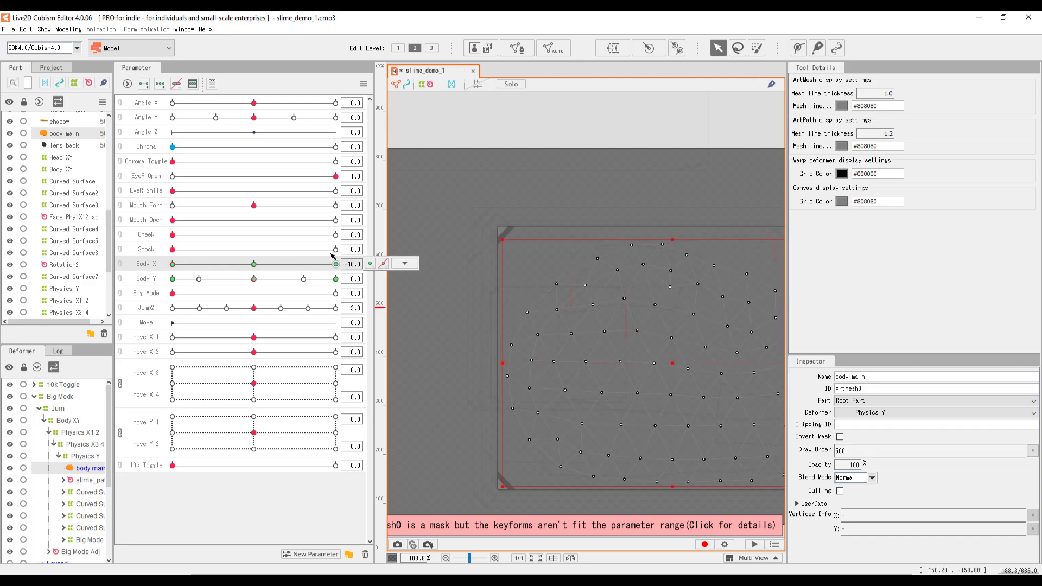
left_click(250, 266)
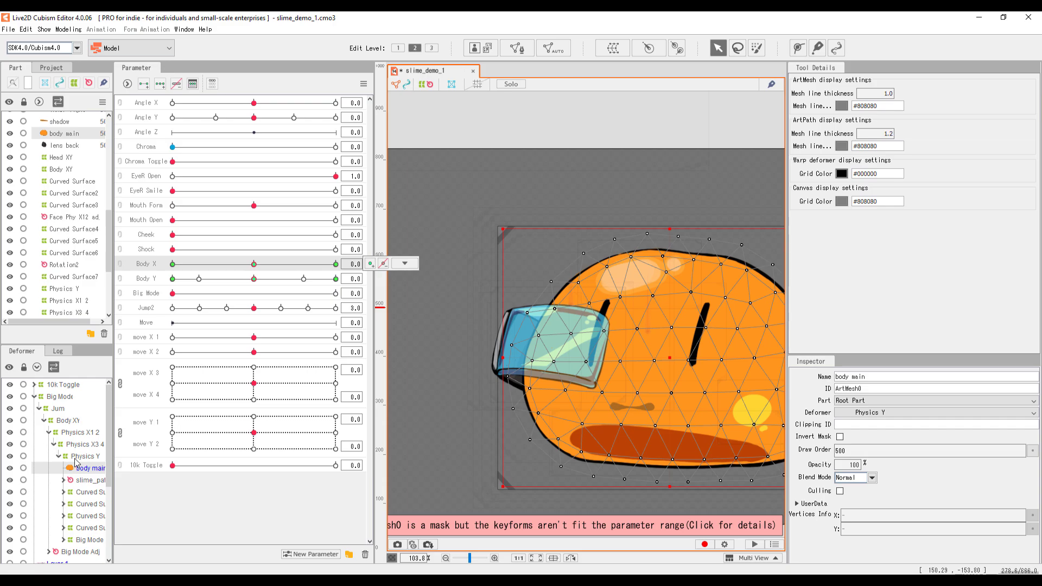
Trace the body main ArtMesh's parent deformers from Physics Y up through Physics X3 4 and Physics X1 2 to Body XY, checking their keyed parameters
left_click(77, 457)
left_click(79, 445)
left_click(80, 433)
left_click(88, 470)
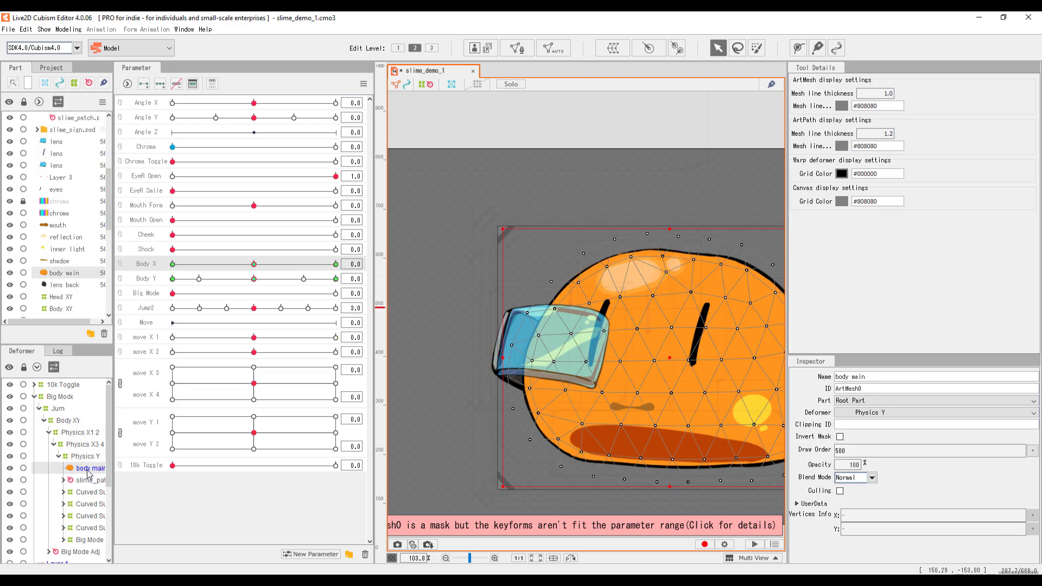
key("Up")
key("Up")
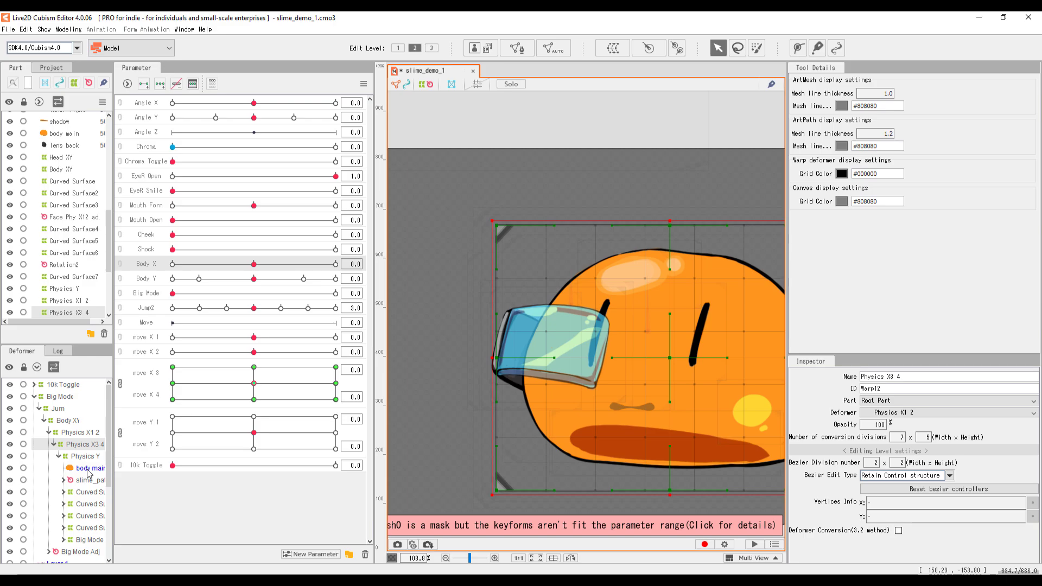
key("Up")
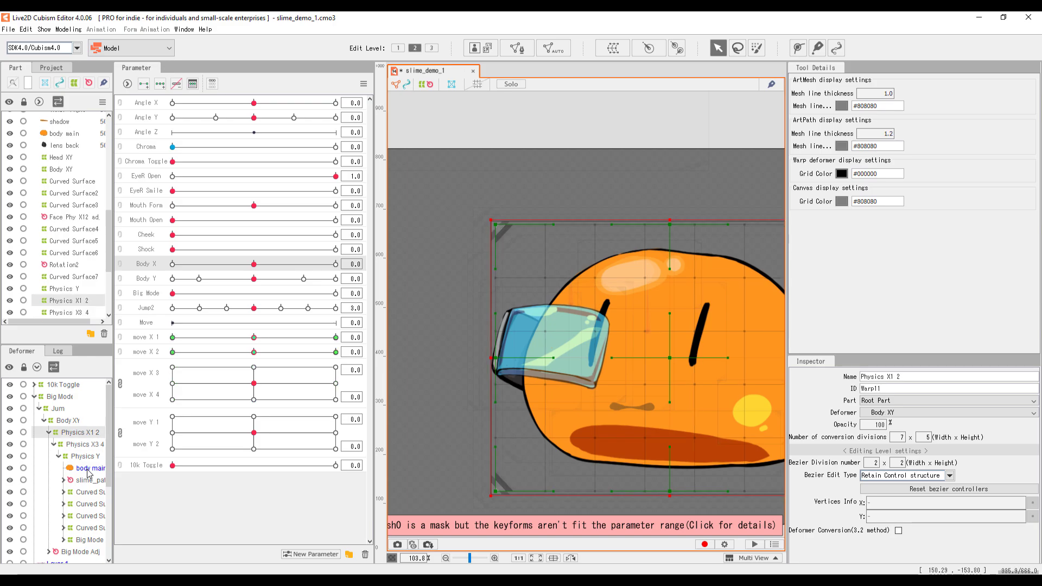
key("Up")
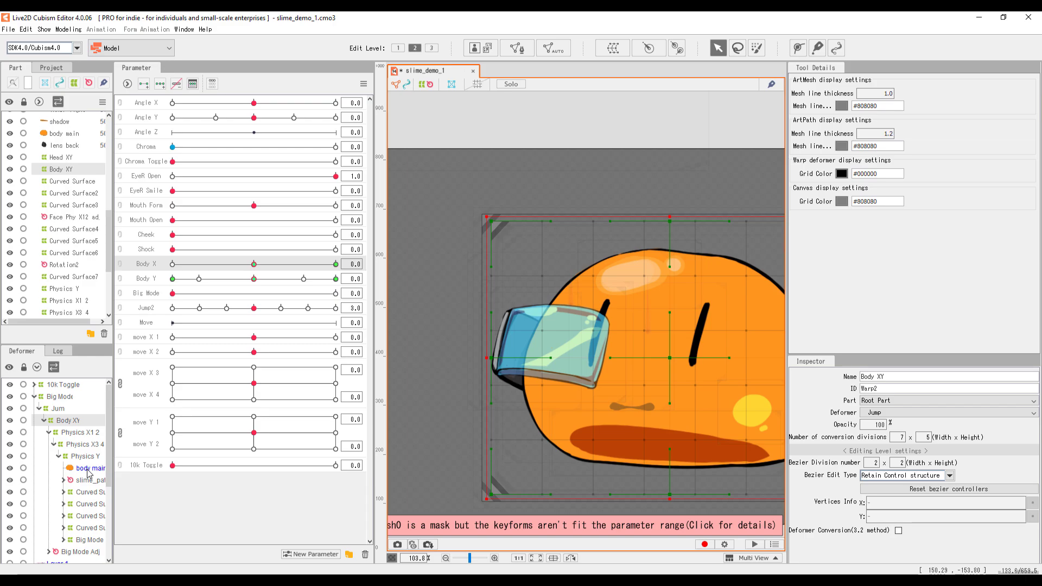
Add the Body XY deformer's missing key at Body X -10 and bring up the additional Body X key options
left_click_drag(254, 265, 155, 269)
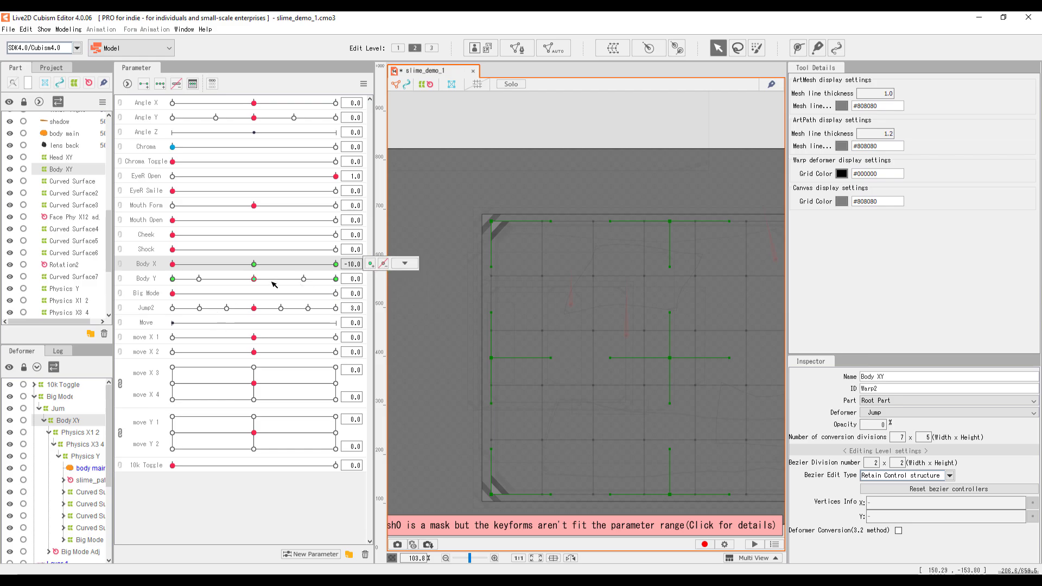
left_click(370, 265)
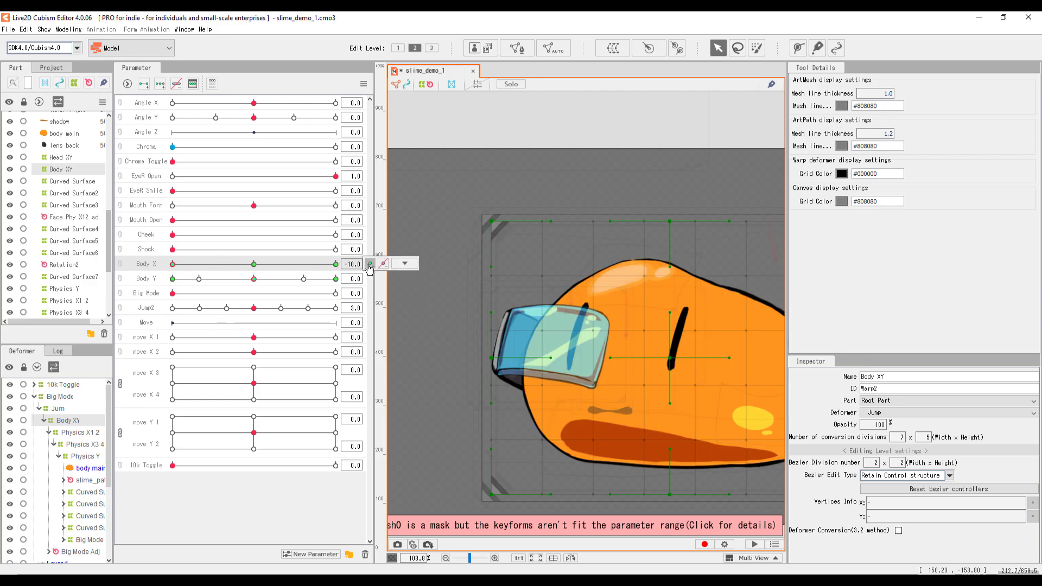
left_click_drag(254, 264, 85, 213)
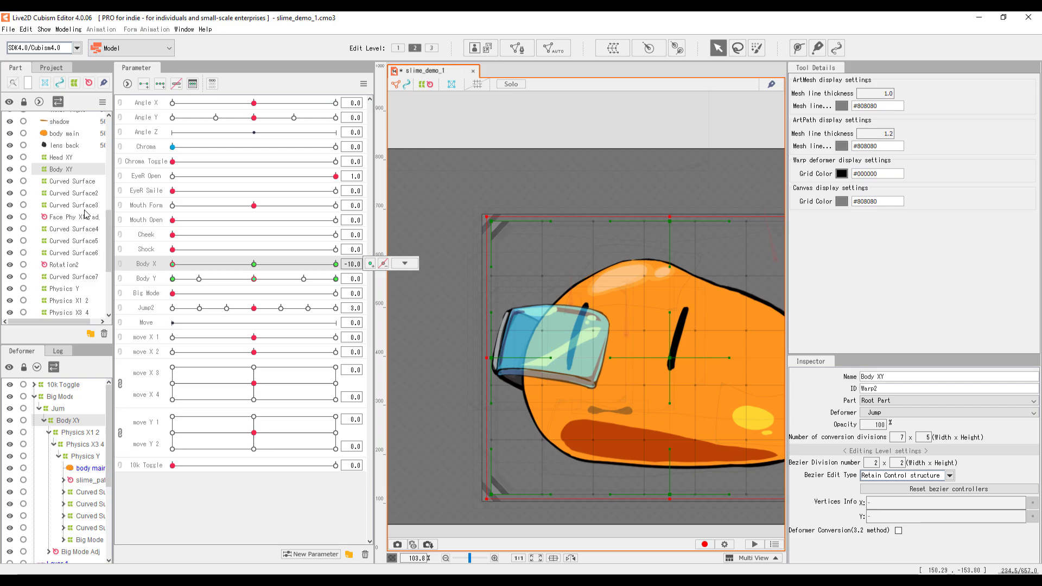
left_click_drag(249, 265, 163, 266)
left_click(404, 263)
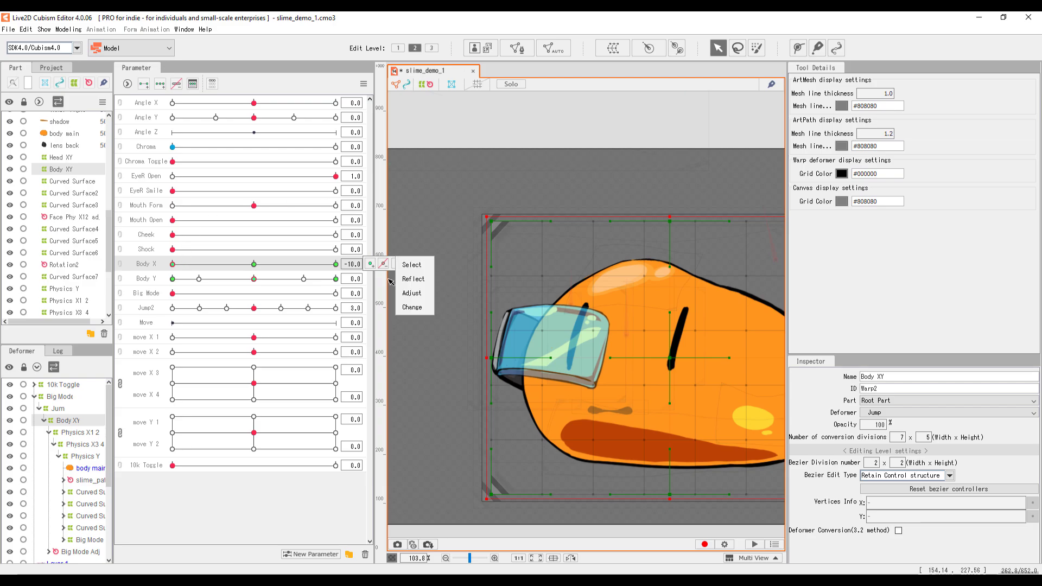
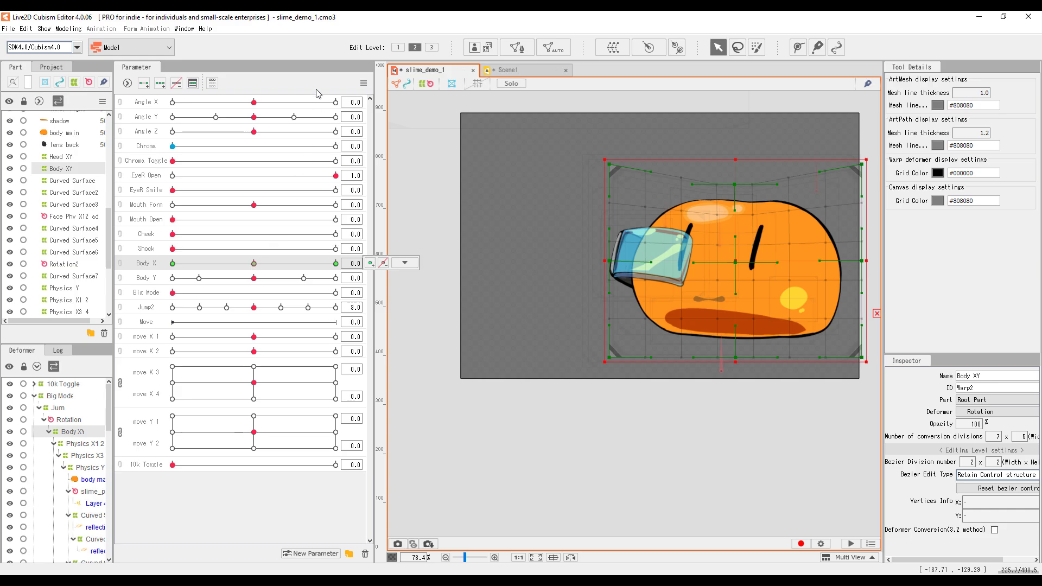
left_click(364, 84)
left_click(422, 84)
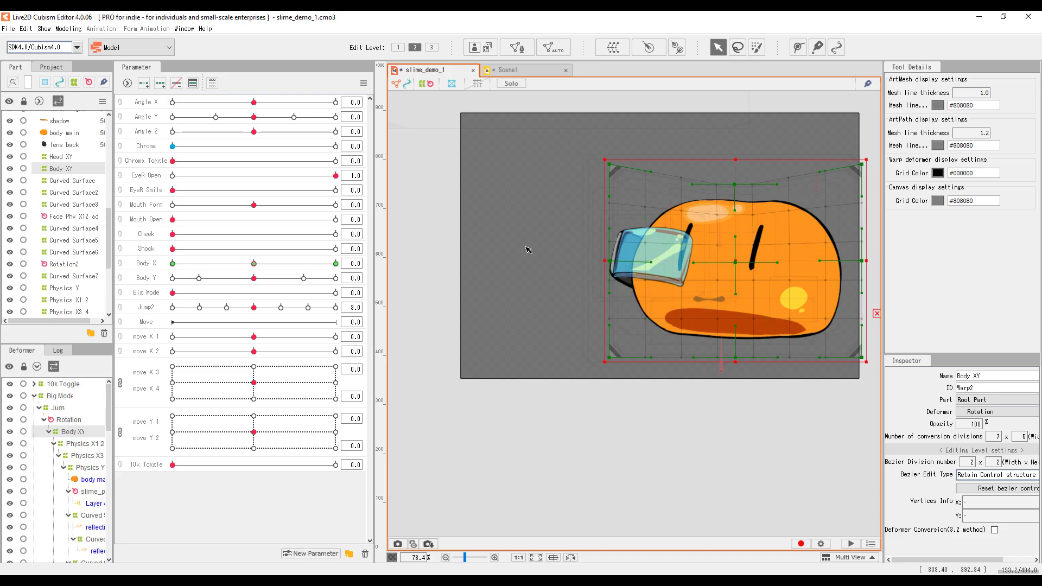
left_click(67, 28)
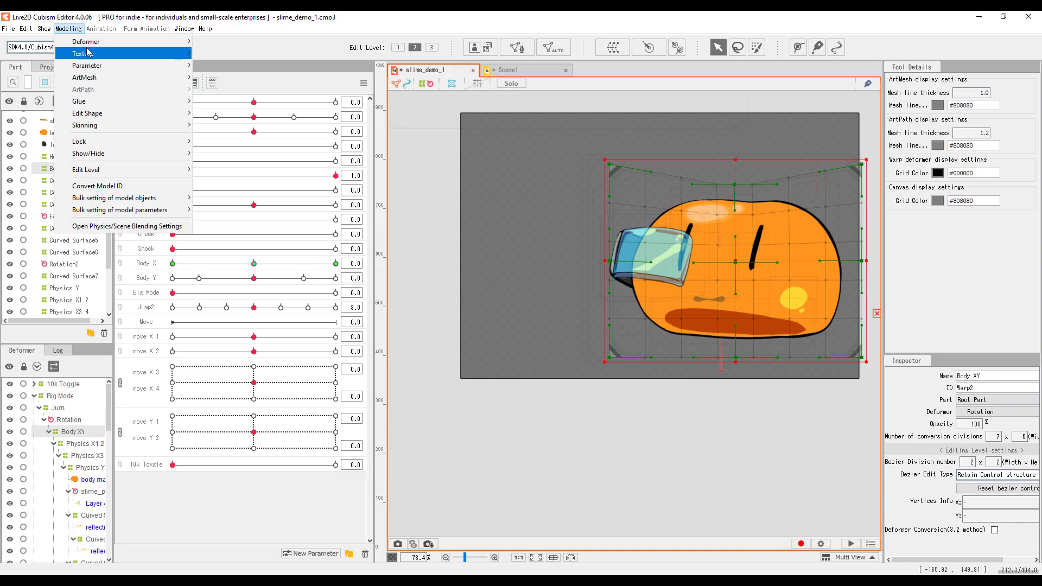
mouse_move(84, 54)
left_click(709, 490)
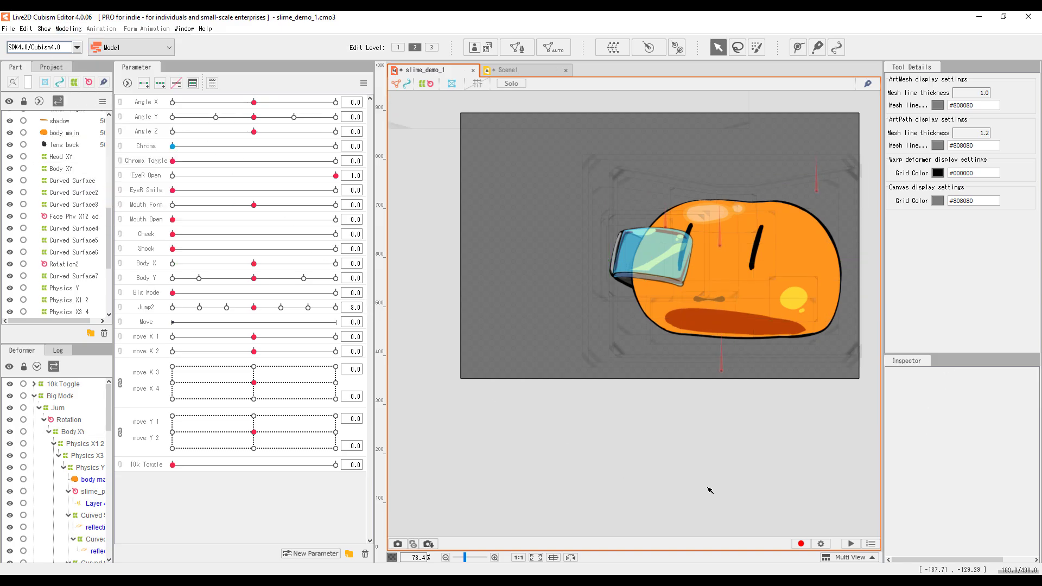
Multi-select the body main, Layer 4, reflection, inner light and shadow ArtMeshes beneath the Physics Y deformer
left_click(819, 246)
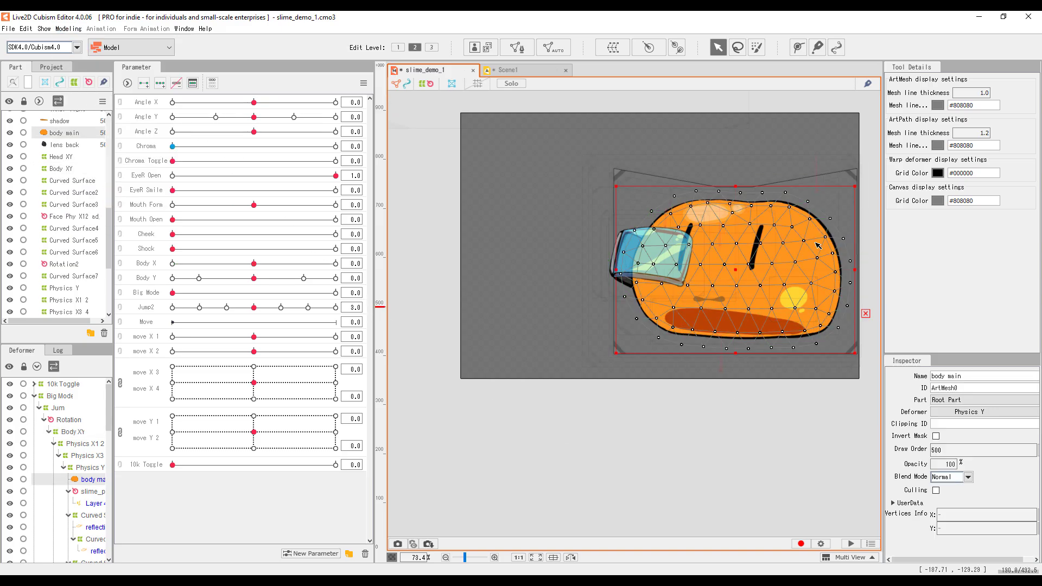
scroll(101, 457, "down", 2)
left_click(94, 461, "ctrl")
left_click(87, 484, "ctrl")
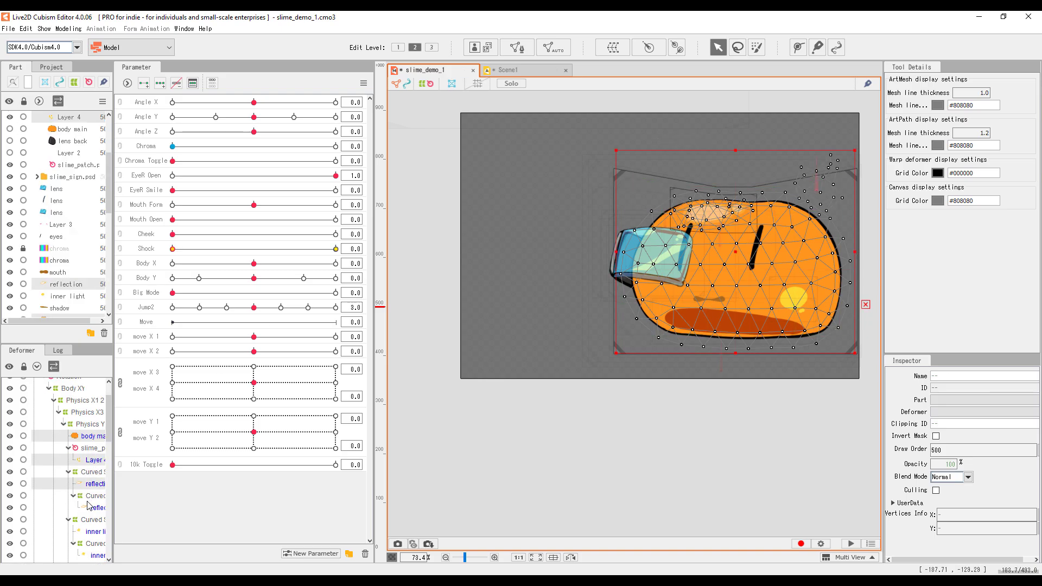
left_click(93, 507, "ctrl")
left_click(93, 532, "ctrl")
left_click(94, 555, "ctrl")
scroll(85, 515, "down", 3)
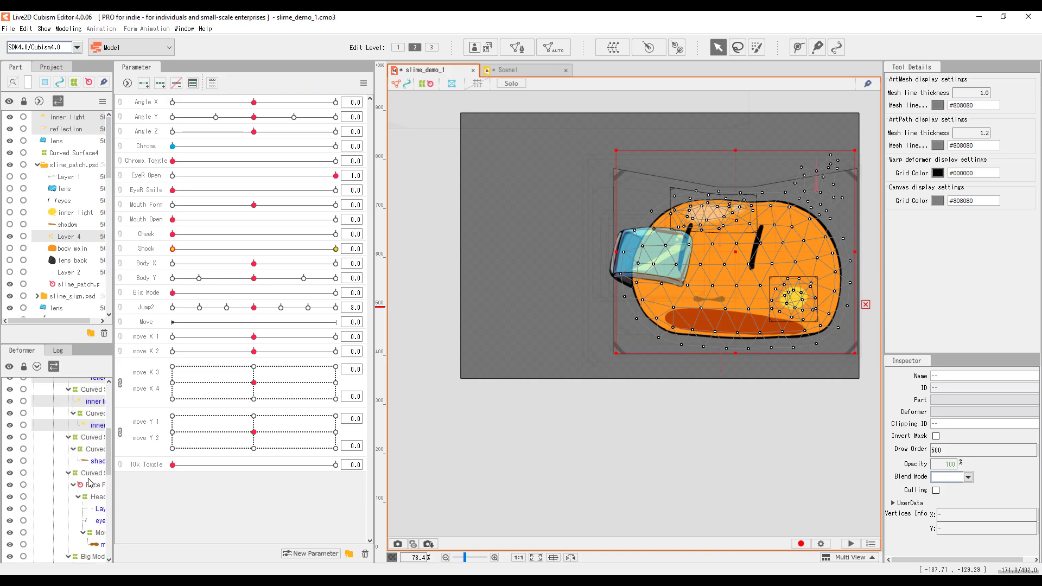
left_click(92, 461, "ctrl")
scroll(80, 455, "up", 3)
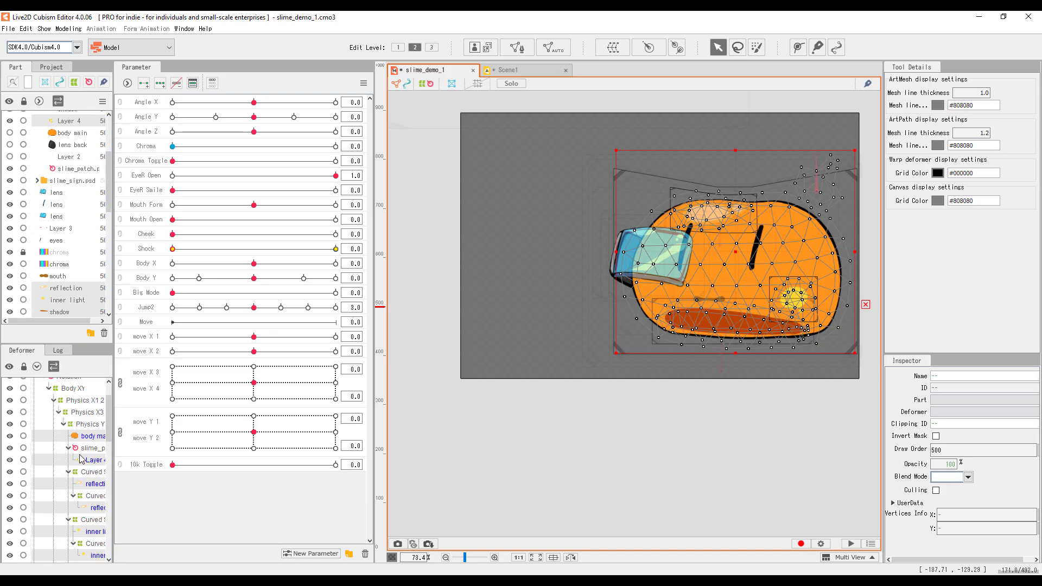
Revert all ArtMeshes beneath the Physics Y deformer to their original shapes, leaving the deformers out of the selection, and deselect everything
left_click(87, 424)
right_click(88, 424)
left_click(109, 426)
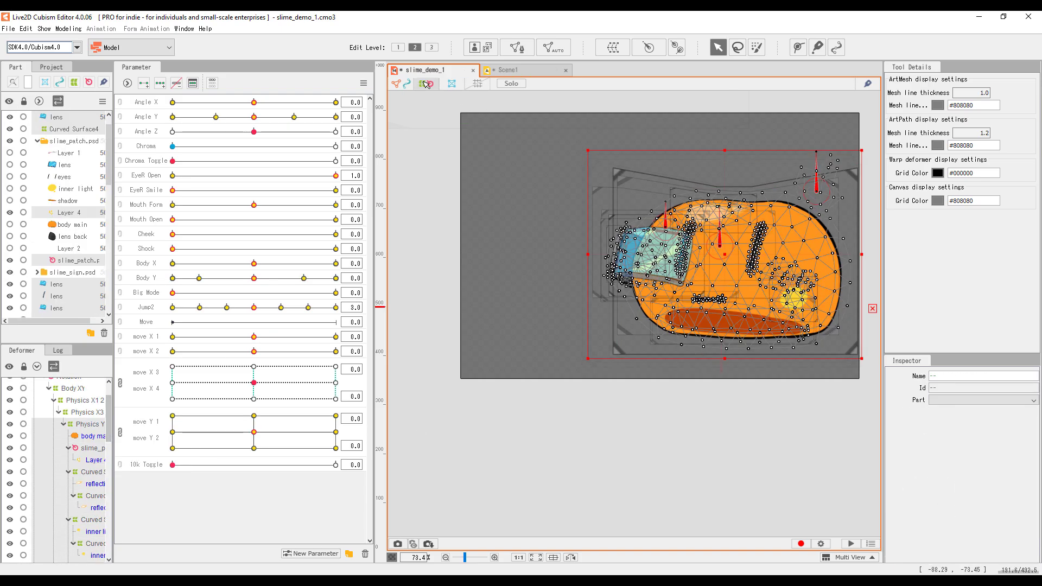
left_click(69, 28)
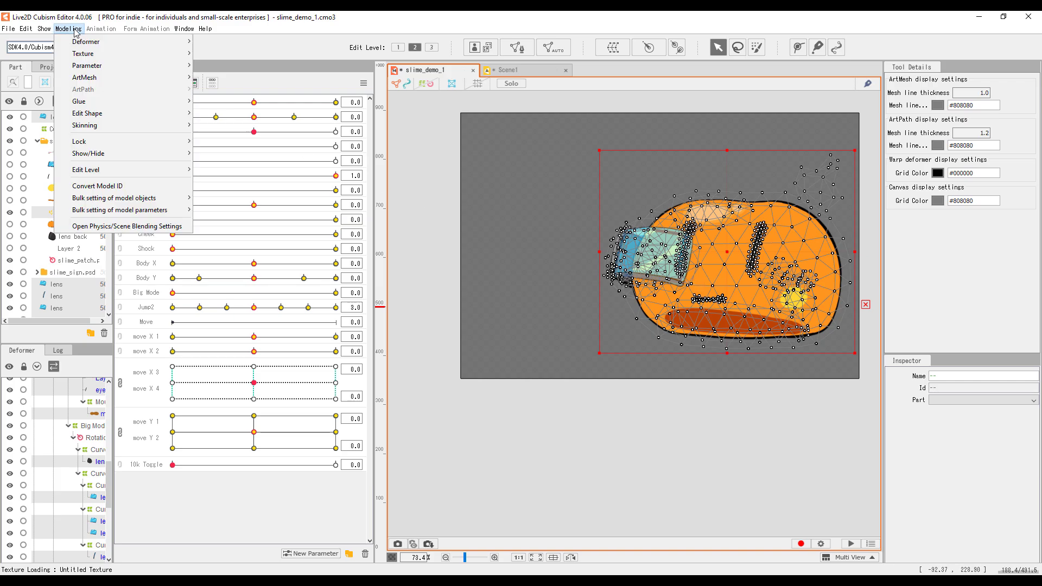
mouse_move(103, 113)
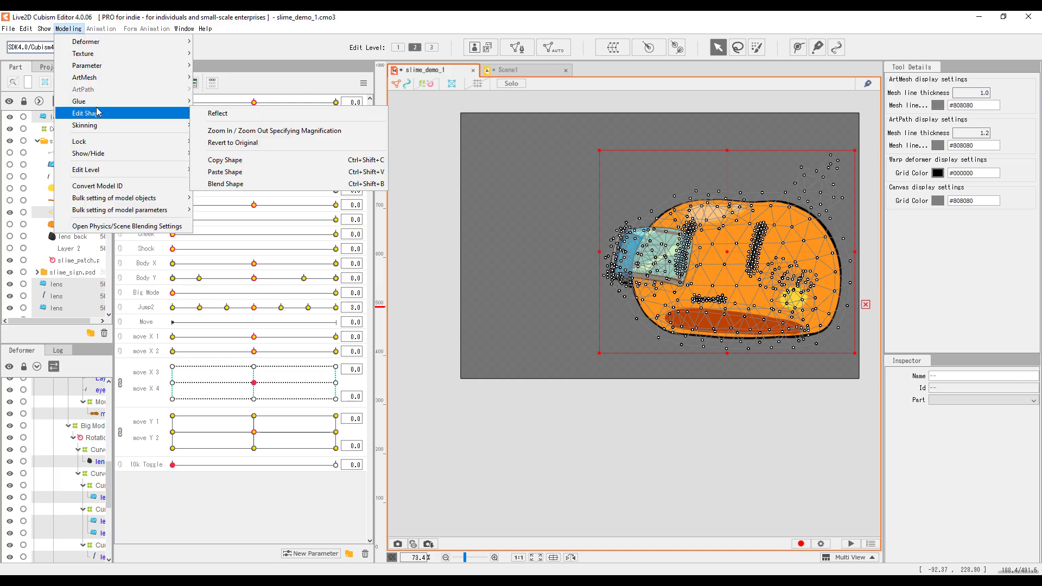
left_click(273, 144)
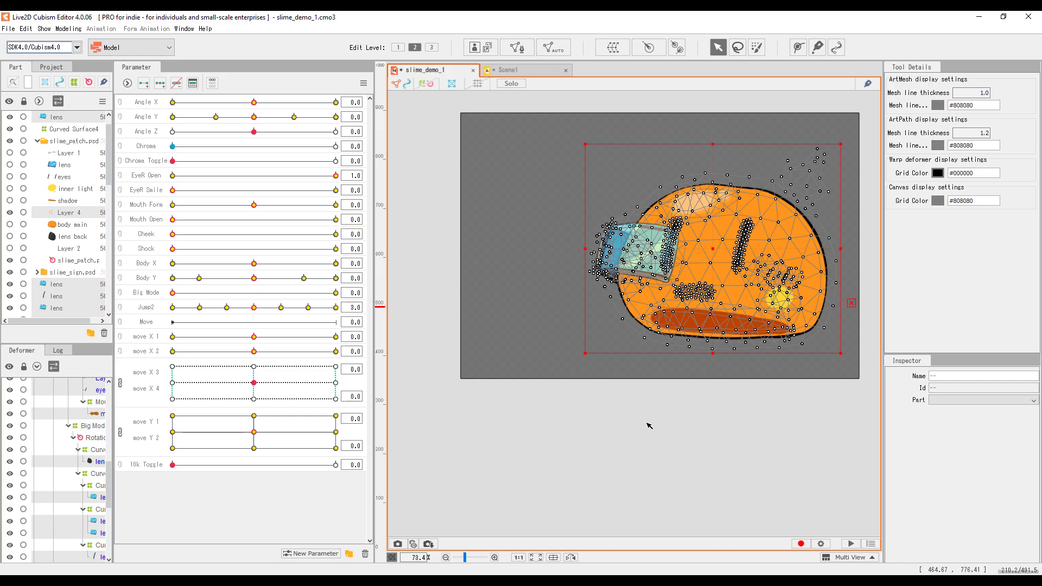
left_click(545, 443)
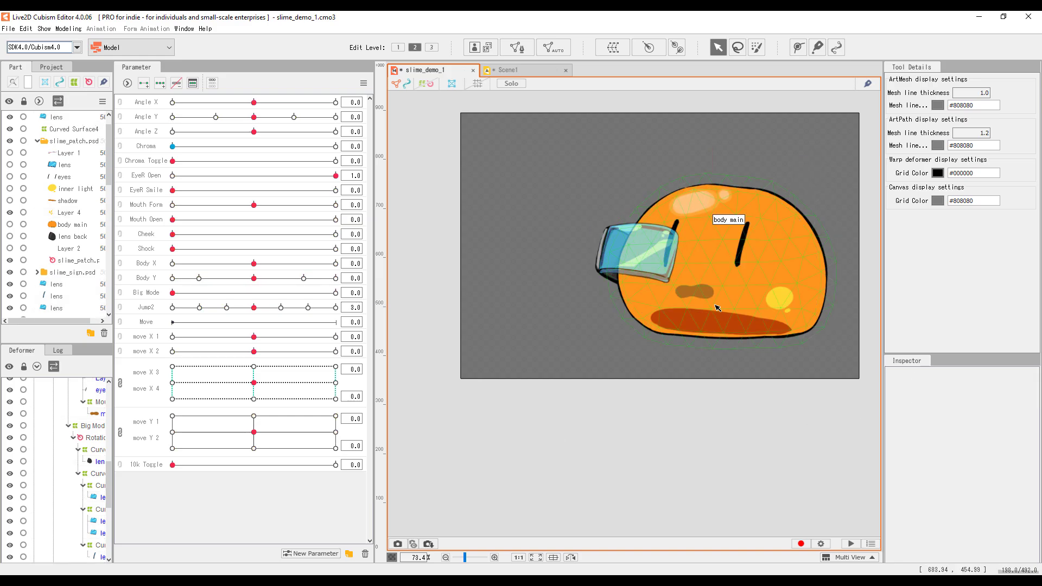
Examine the reverted body main and reflection ArtMeshes and the Body XY deformer, ending with body main selected
left_click(169, 218)
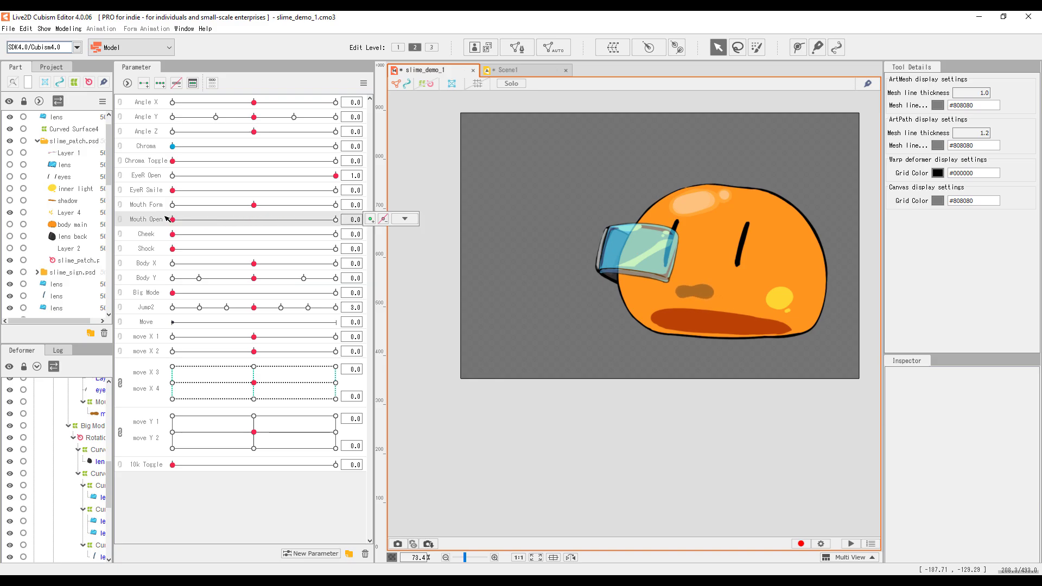
left_click(782, 247)
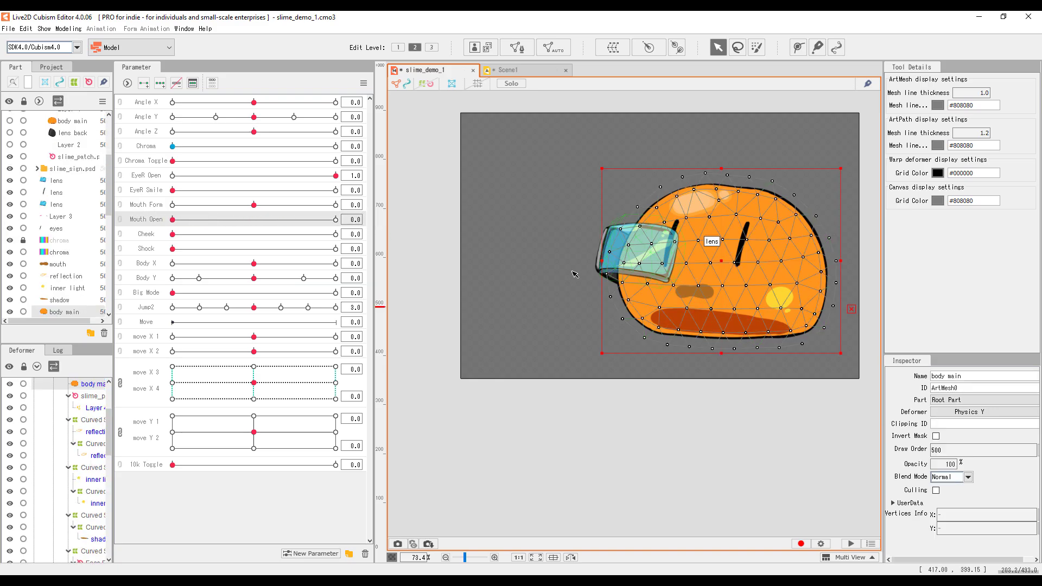
scroll(79, 449, "up", 3)
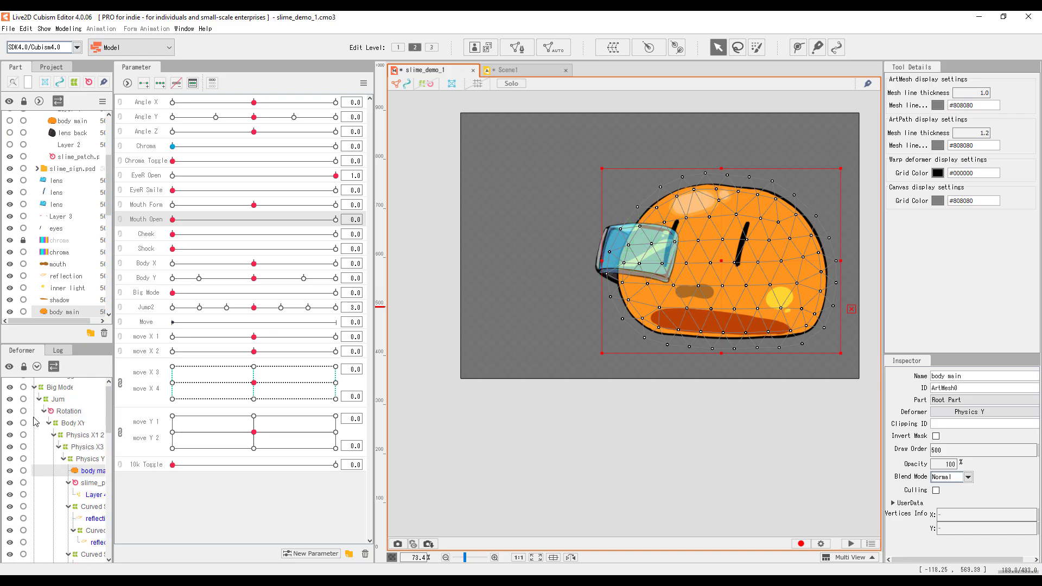
left_click(79, 432)
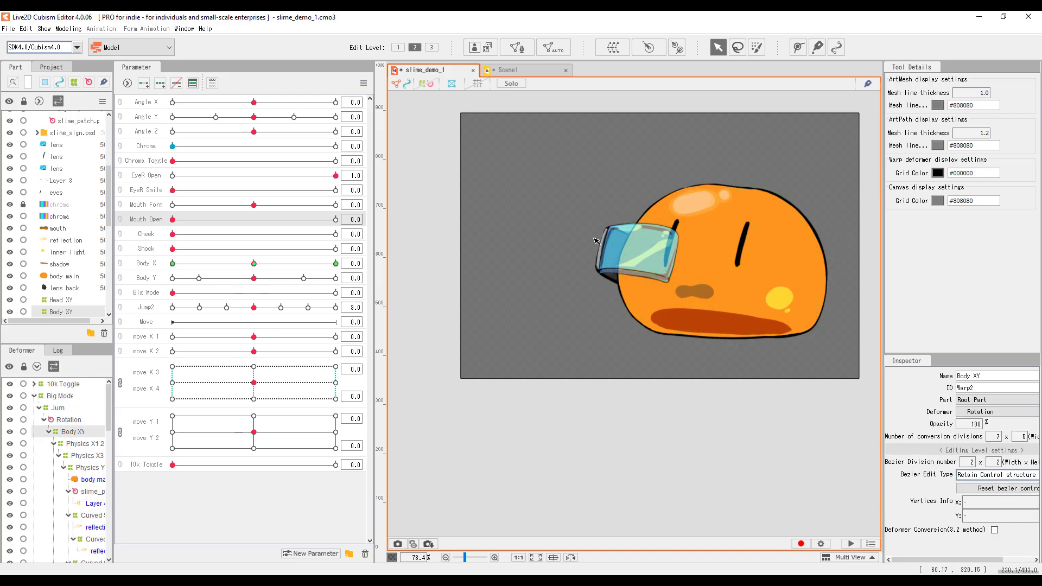
left_click(727, 202)
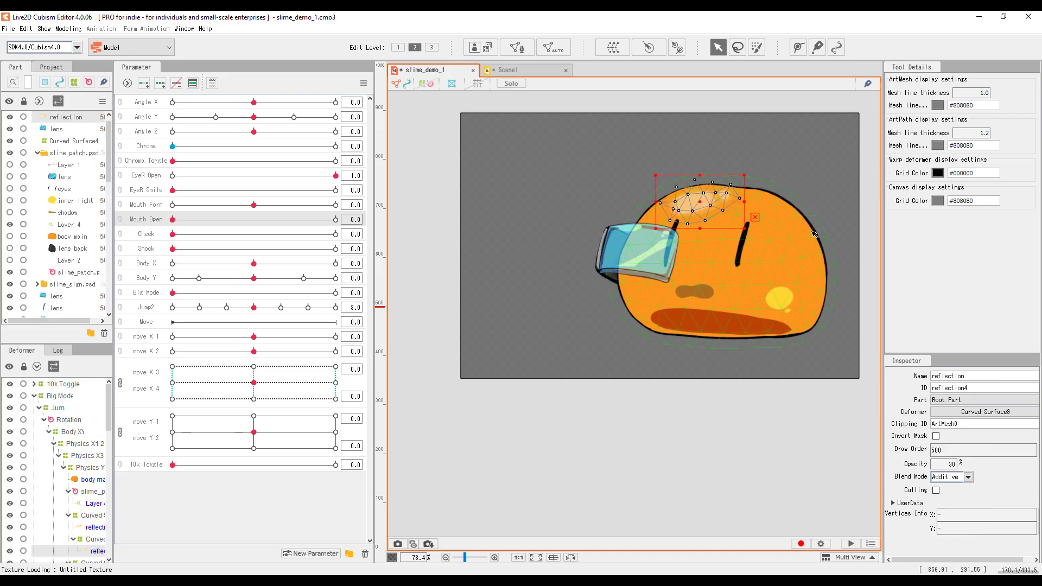
left_click(656, 218)
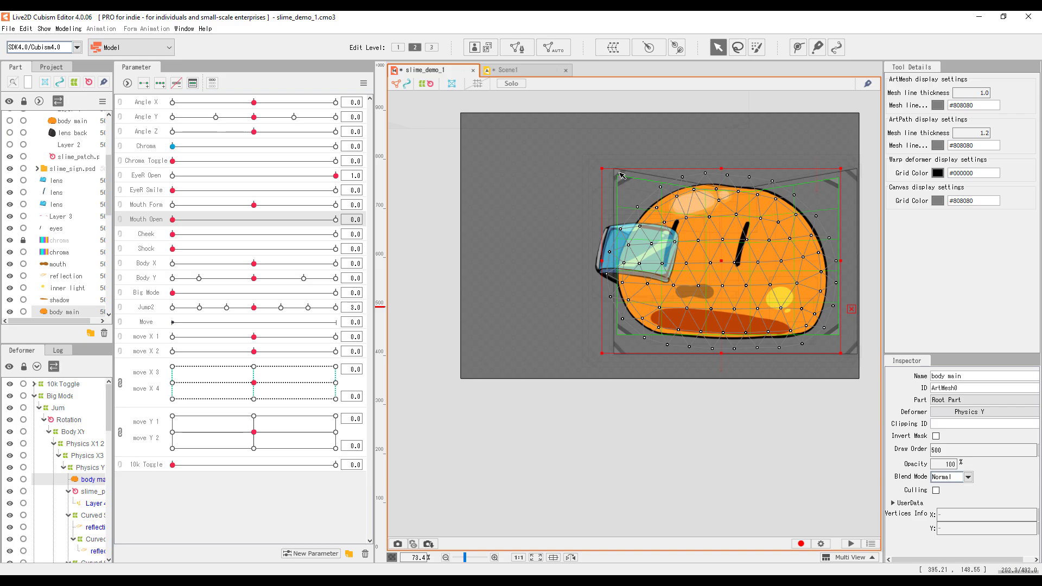
Try wrapping the Physics Y deformer in a new parent warp deformer, and undo its creation
key("d")
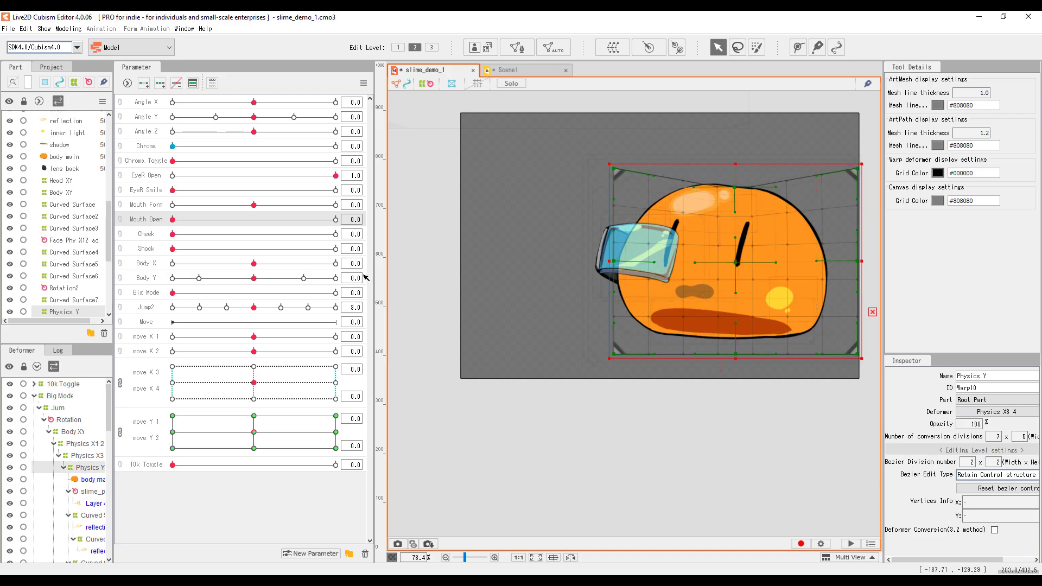
scroll(752, 213, "up", 2)
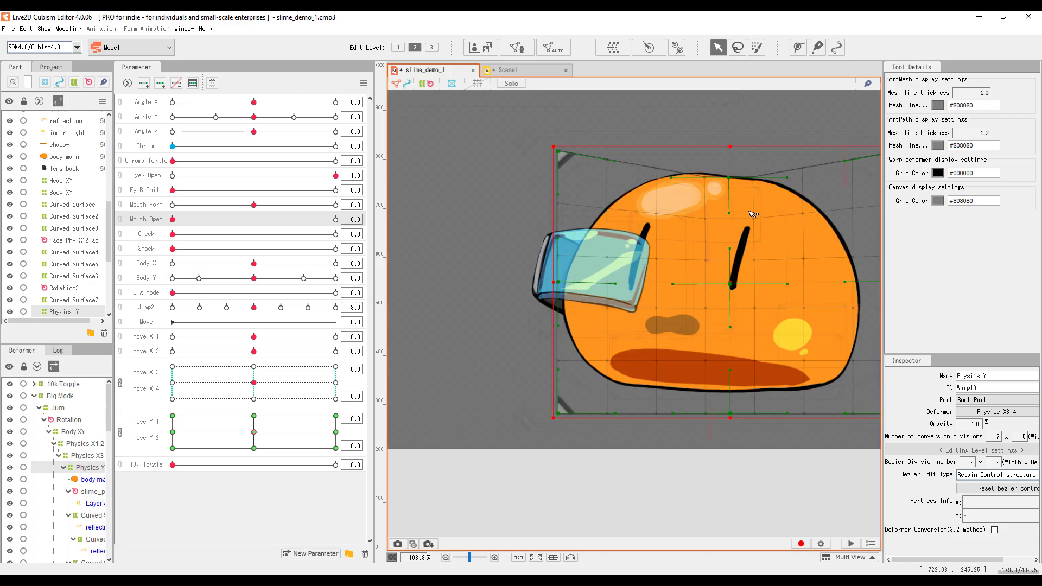
left_click_drag(820, 191, 657, 227)
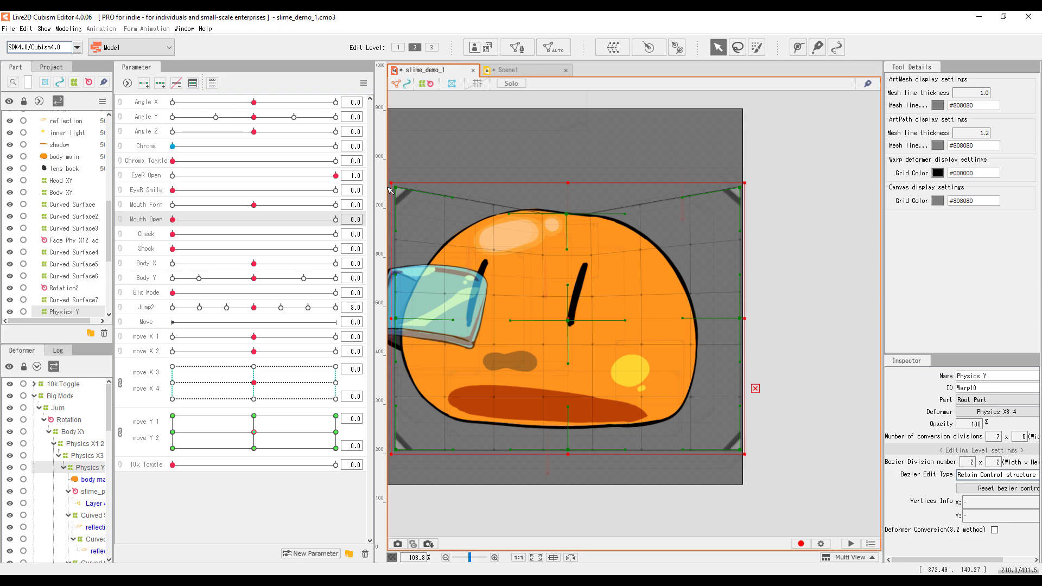
left_click_drag(490, 194, 568, 181)
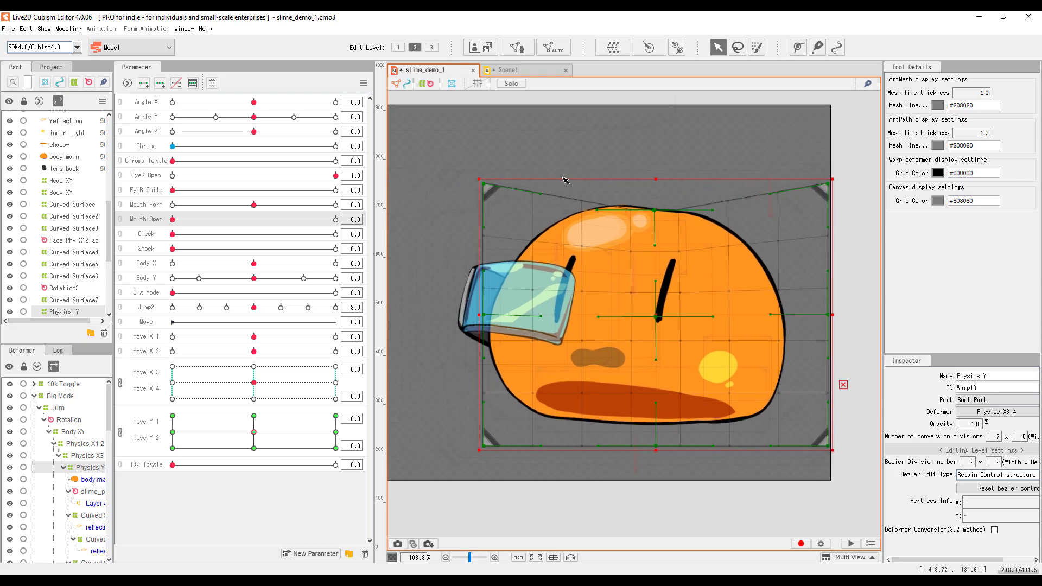
left_click(612, 50)
left_click(650, 483)
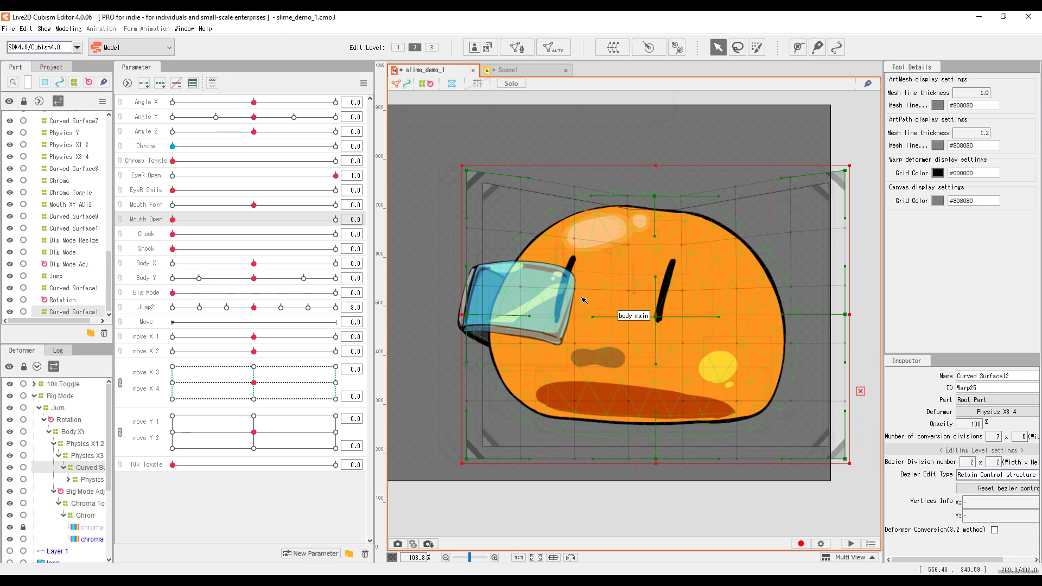
key("ctrl+z")
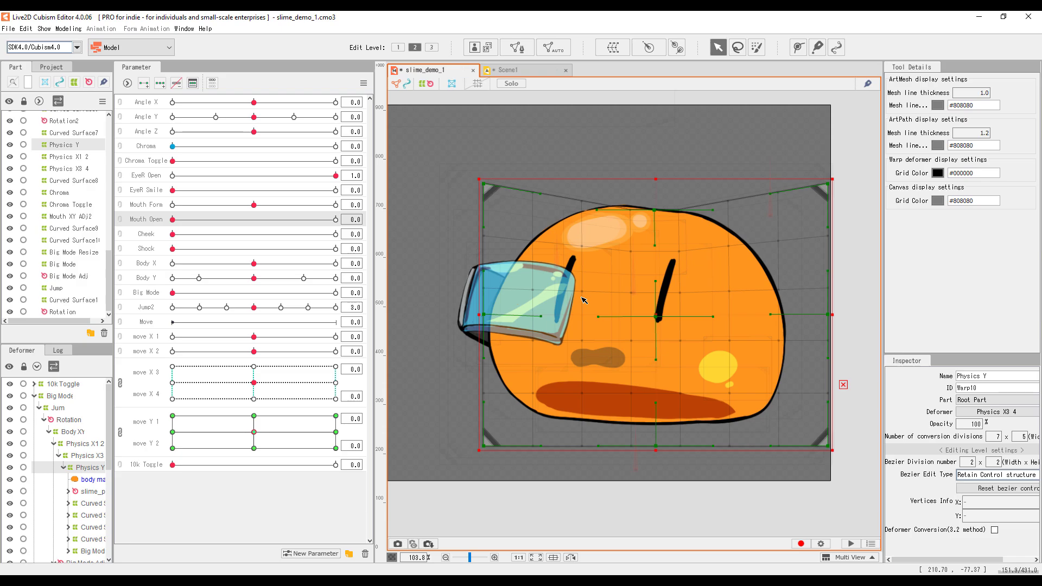
Select each parent above Physics Y in turn, from Physics X3 4 through Physics X1 2 to the Body XY deformer
key("Up")
key("Up")
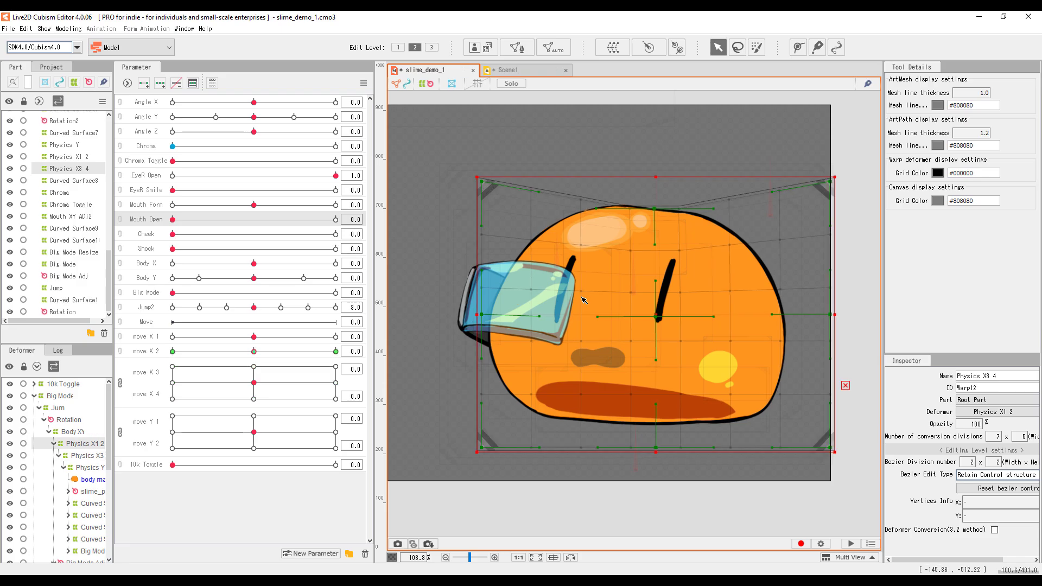
key("Up")
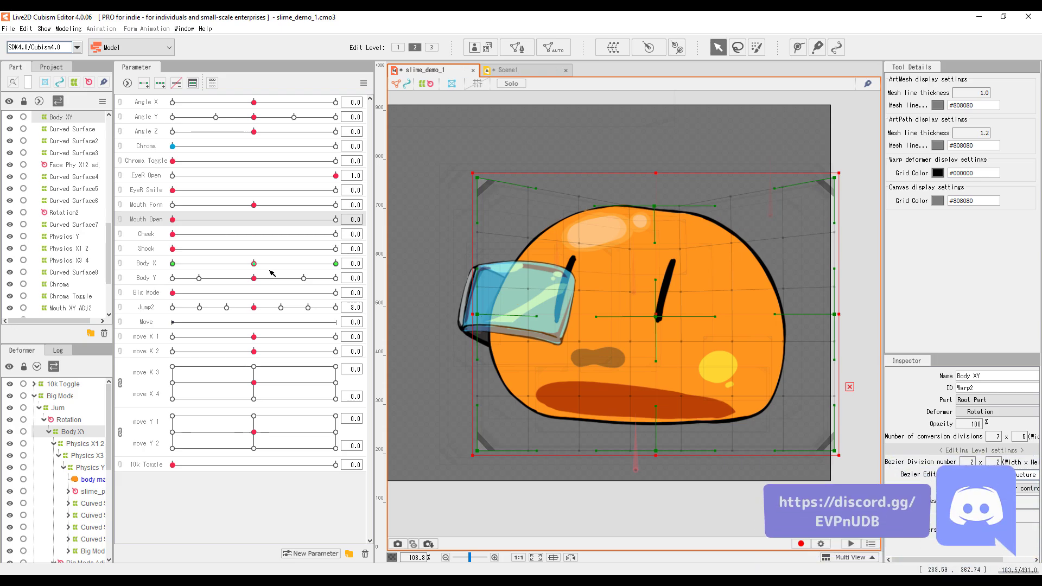
Preview the Body XY deformer's motion by sweeping Body X through its range, ending at -10
left_click_drag(255, 264, 90, 237)
left_click_drag(189, 261, 254, 262)
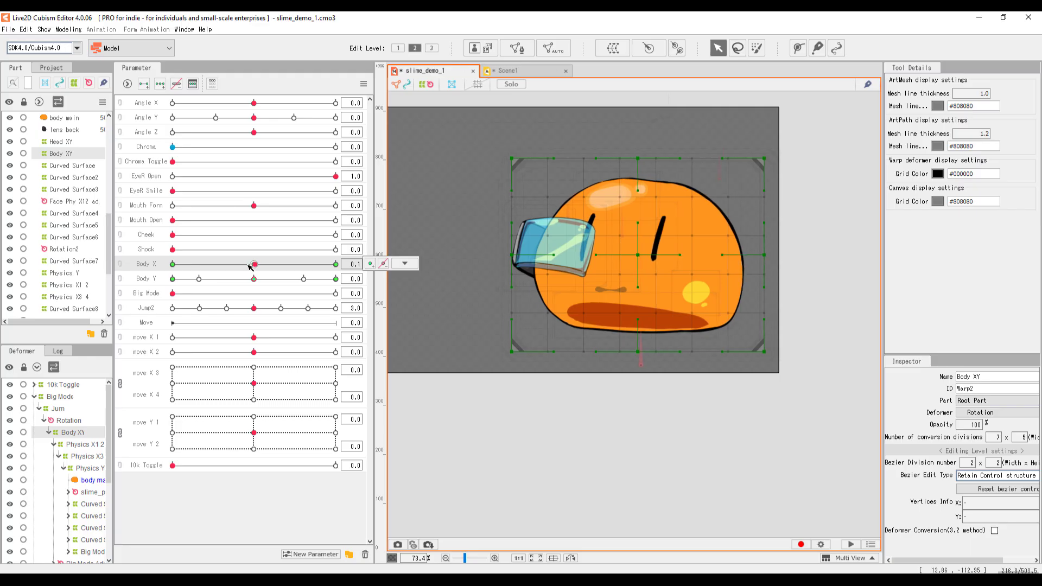
left_click_drag(251, 262, 164, 265)
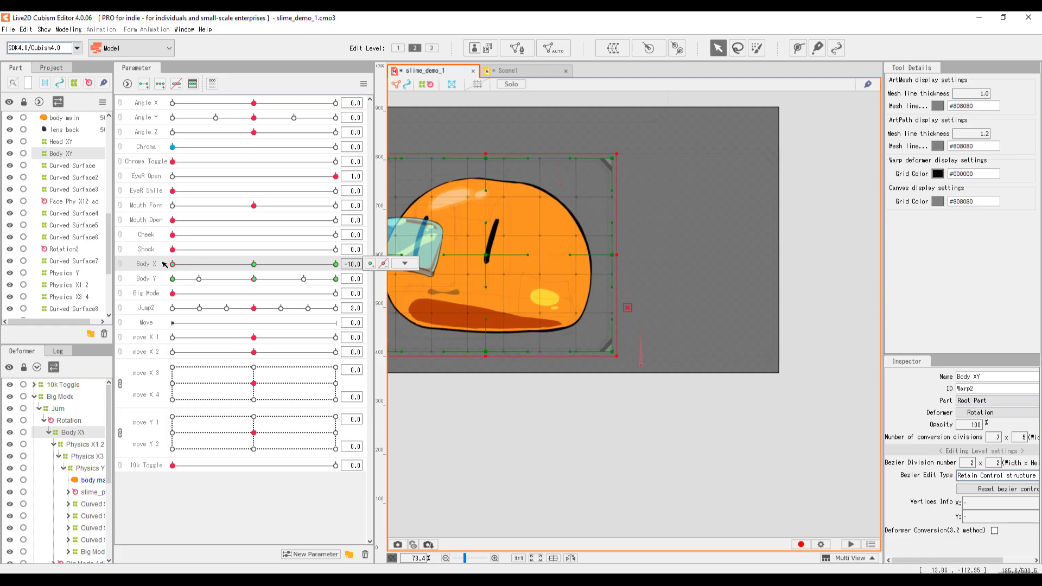
Add a Body X key at about -5.1 to the Body XY deformer and move the deformer upward on that key
left_click(211, 264)
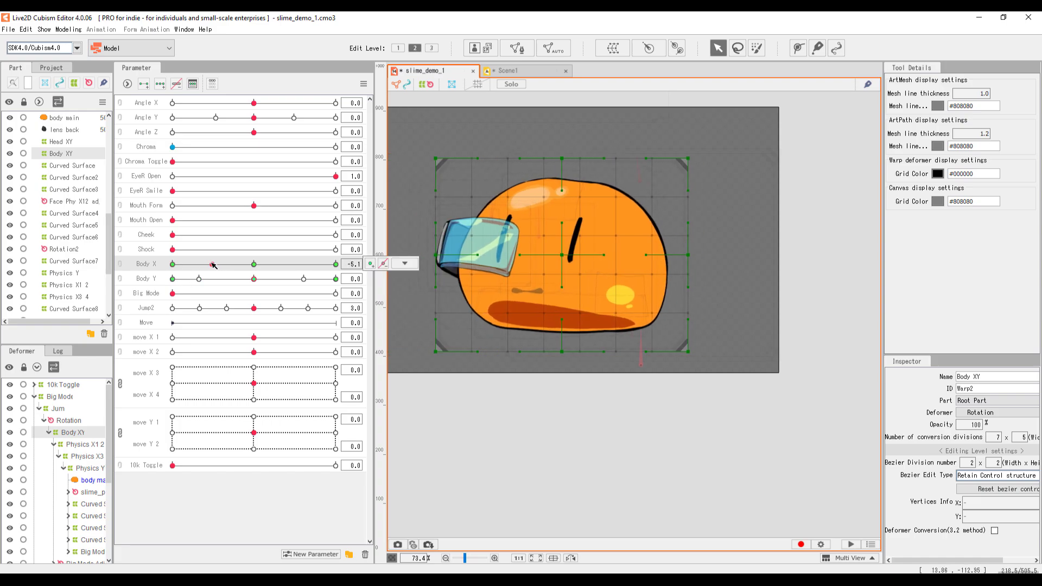
left_click(407, 265)
left_click(370, 264)
left_click(399, 263)
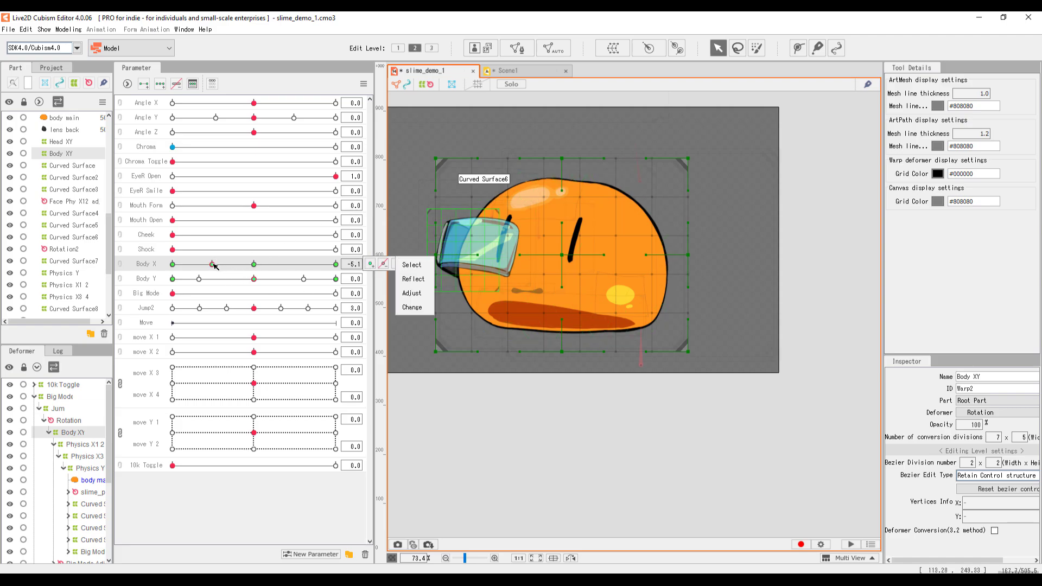
left_click(214, 265)
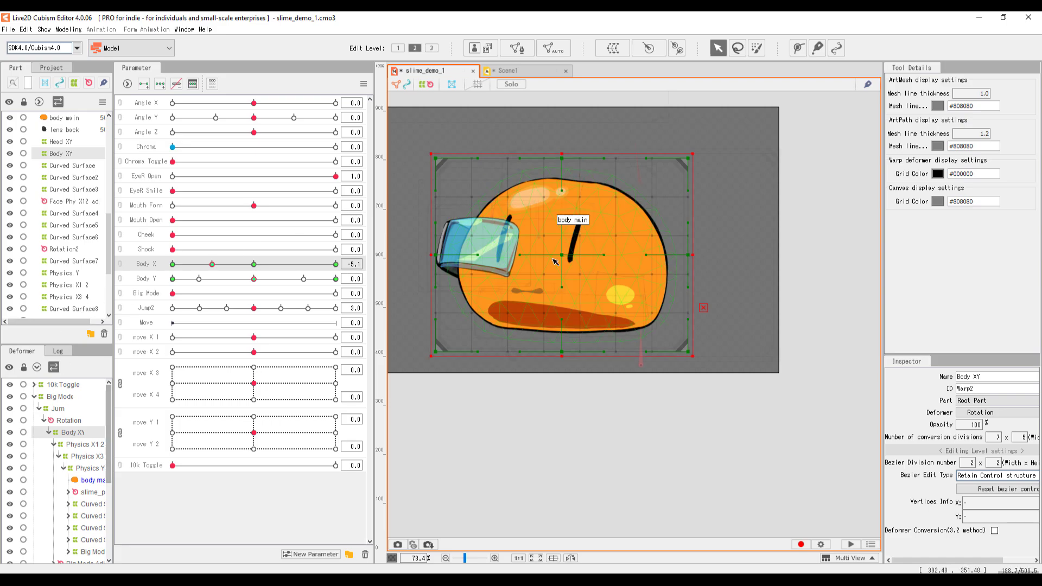
left_click_drag(564, 263, 565, 215)
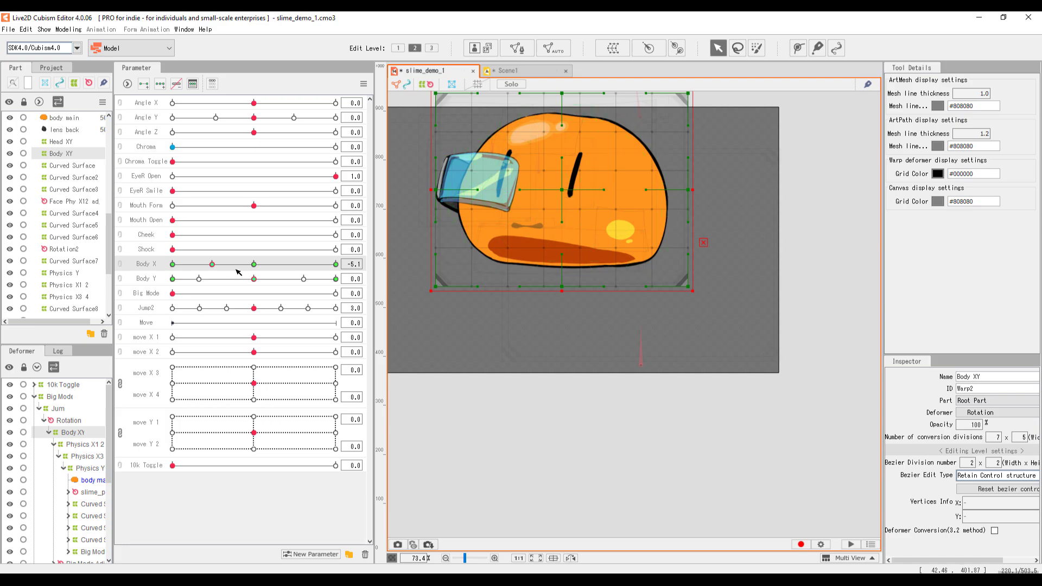
Try reshaping the upper outer corner of the Body XY warp at Body X -10, and undo the change
left_click_drag(254, 264, 165, 272)
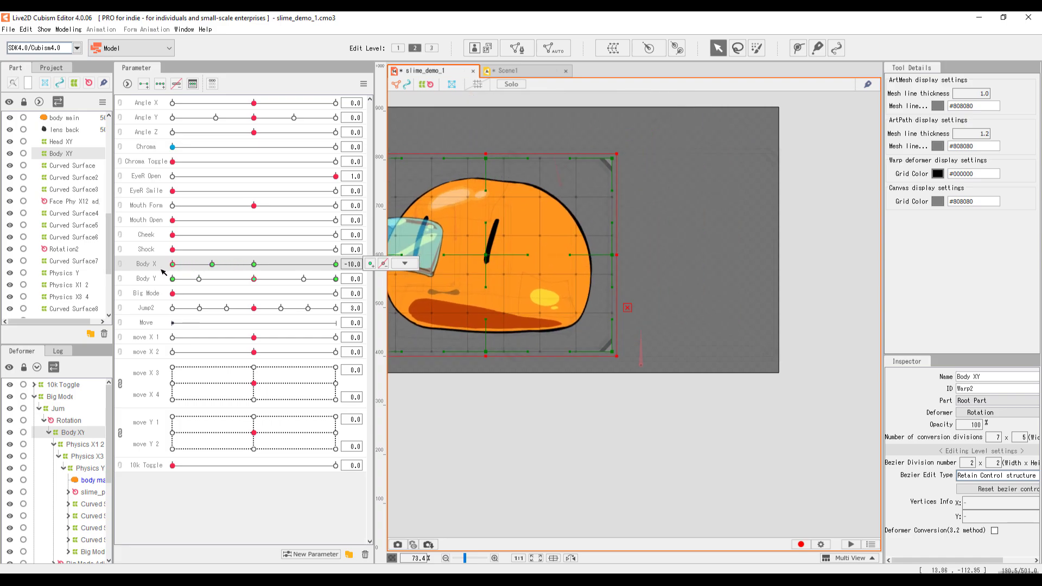
left_click_drag(517, 223, 597, 230)
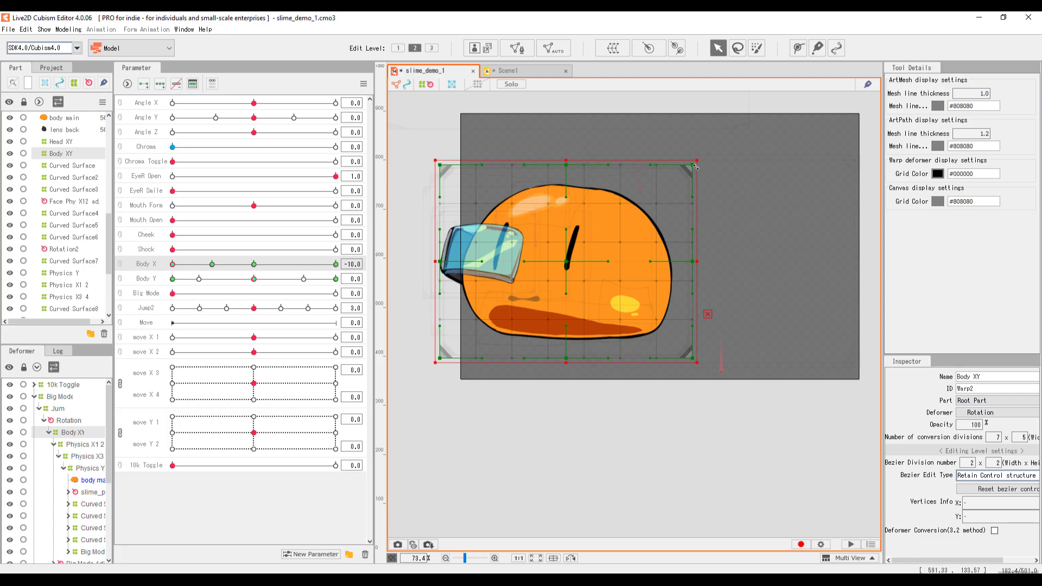
left_click_drag(699, 171, 626, 204)
key("ctrl+z")
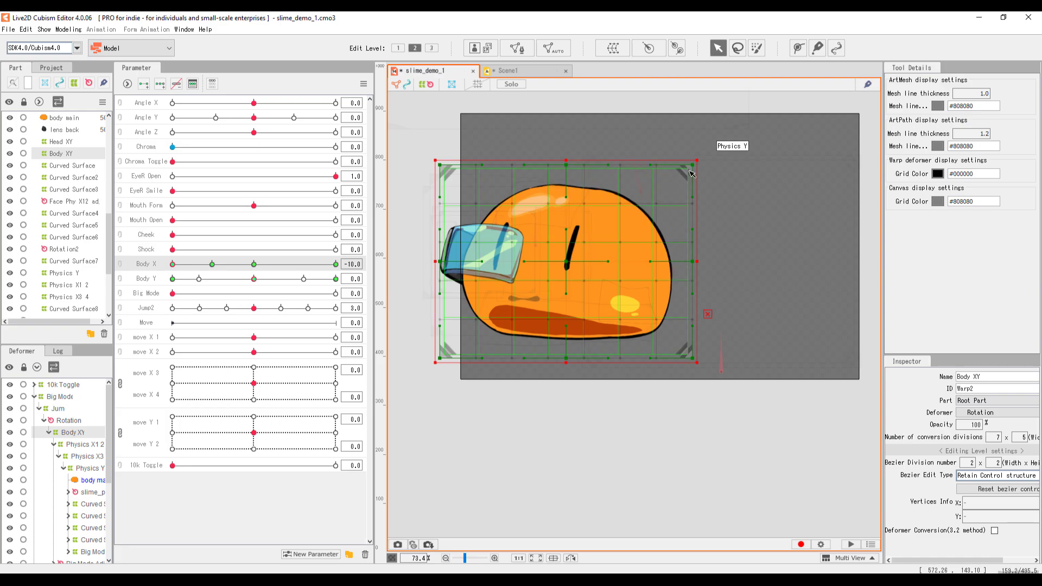
Pull the upper middle point of the Body XY warp down at Body X 0, and delete that keyform
left_click(253, 264)
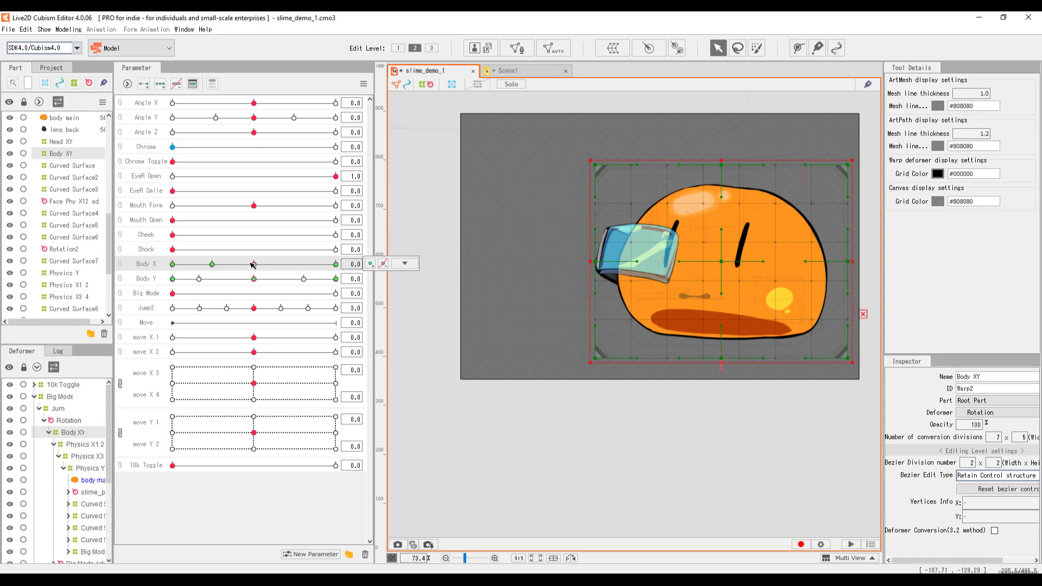
left_click_drag(718, 174, 720, 220)
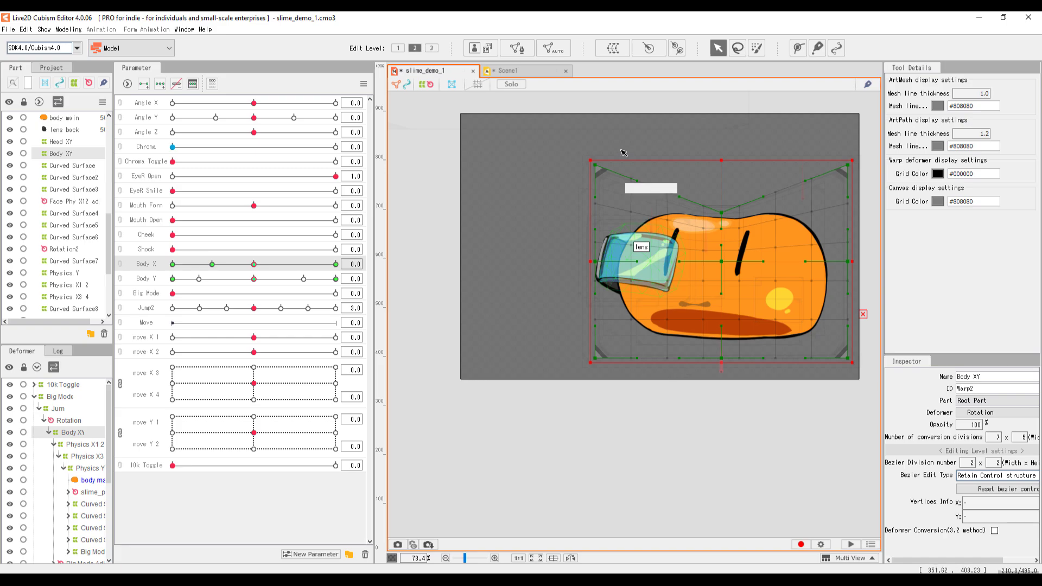
left_click(254, 264)
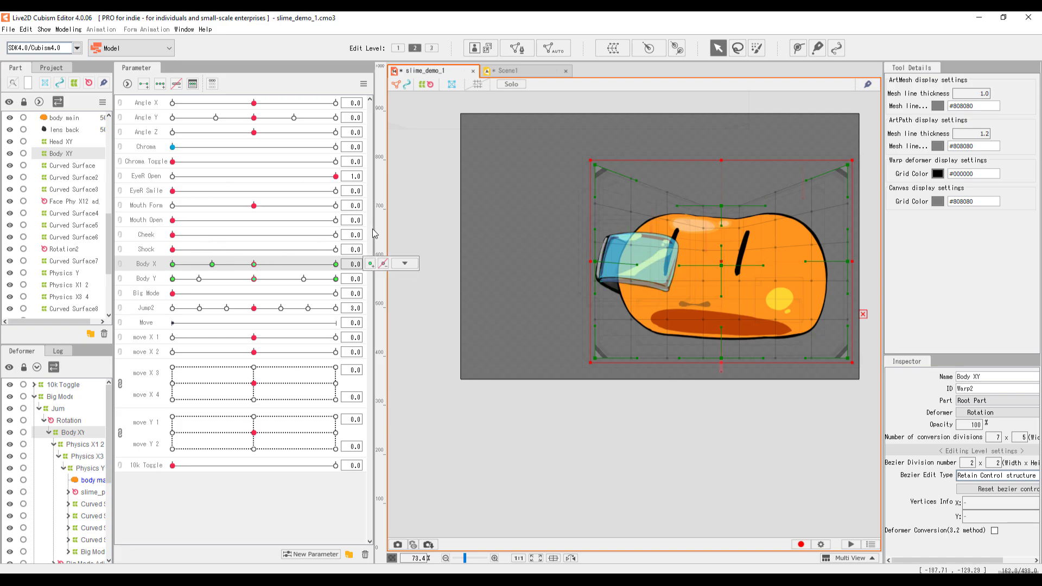
left_click(384, 264)
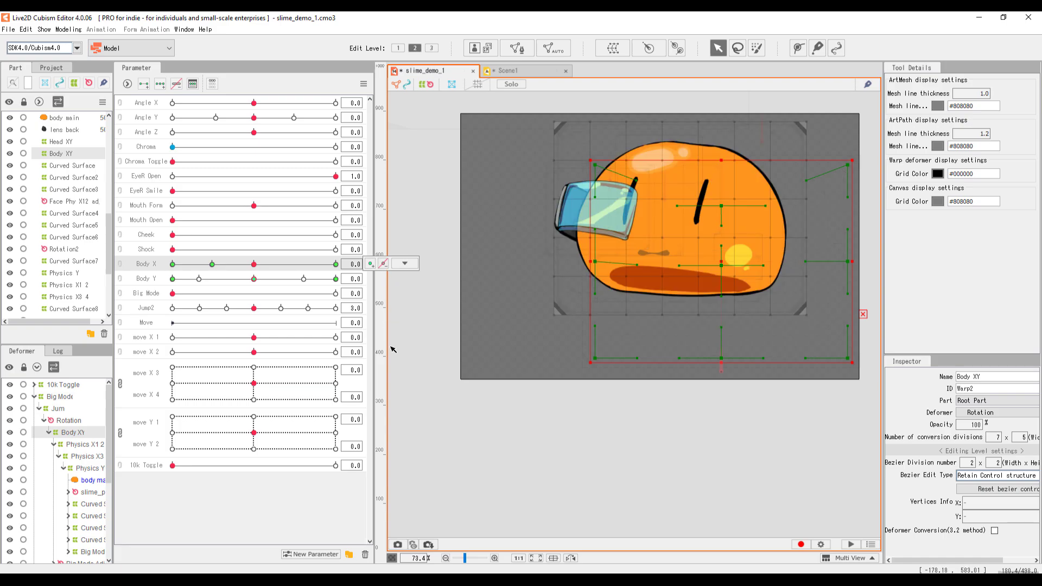
Add the Body X key at 0 again and compare the deformer's shape at -5.1, 10 and 0
left_click(254, 265)
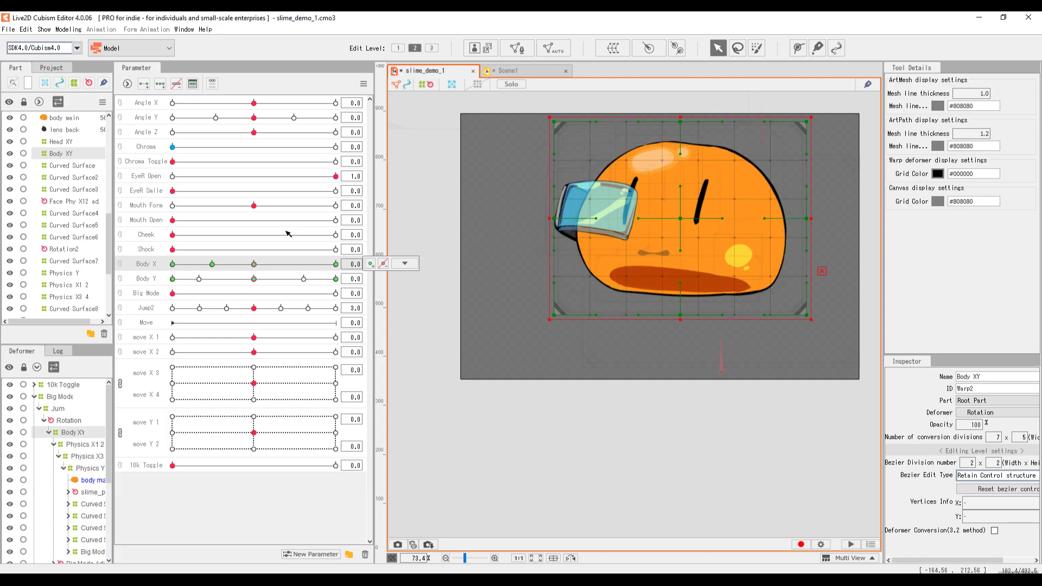
mouse_move(254, 264)
left_mouse_down()
mouse_move(217, 264)
mouse_move(253, 265)
left_mouse_up()
left_click(212, 266)
left_click(335, 266)
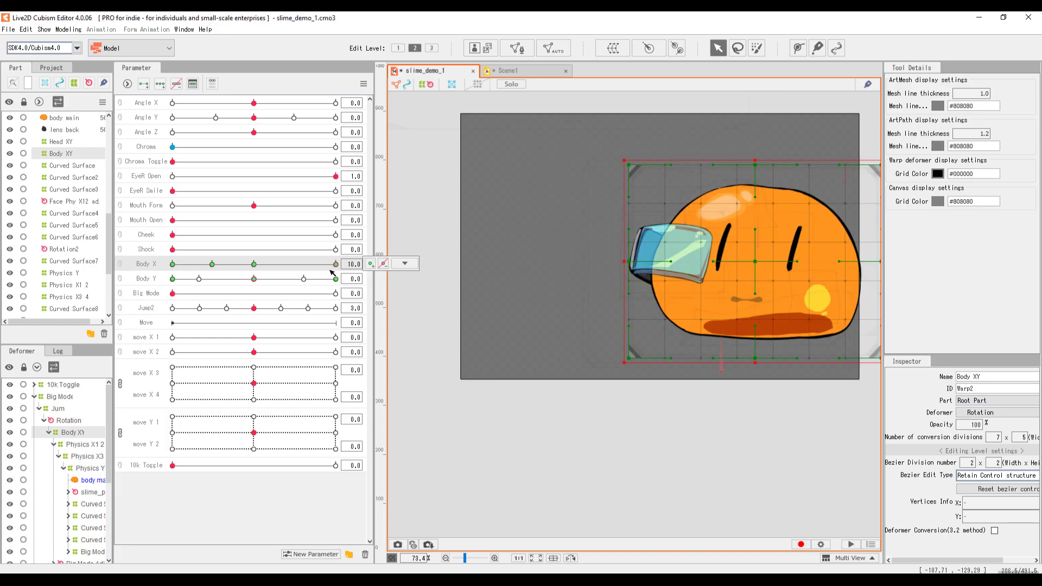
left_click_drag(331, 271, 256, 268)
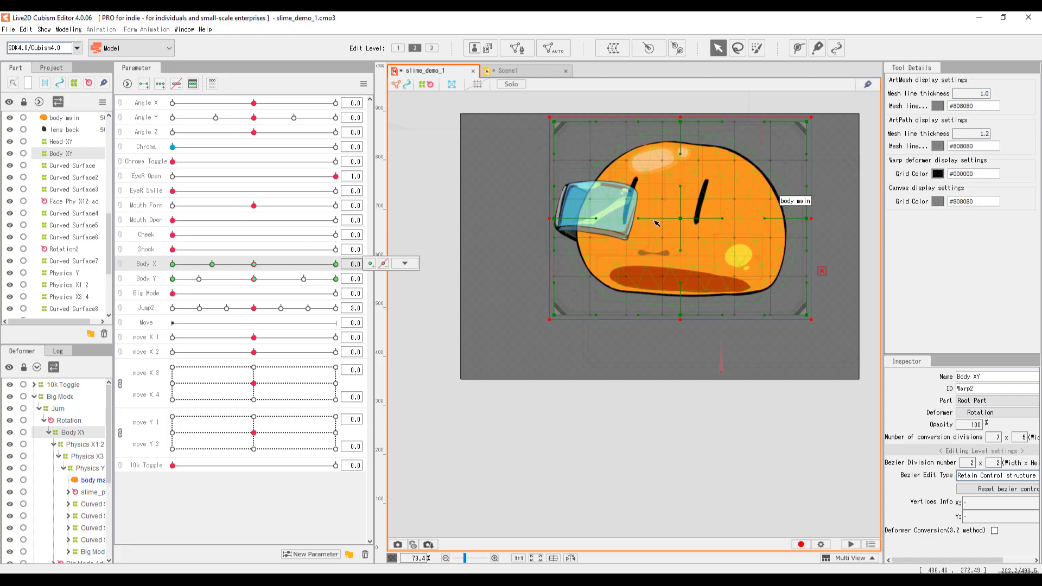
Move the Body XY deformer well down and distort it at Body X 0, checking the blend toward the neighbouring keys
left_click_drag(711, 168, 672, 350)
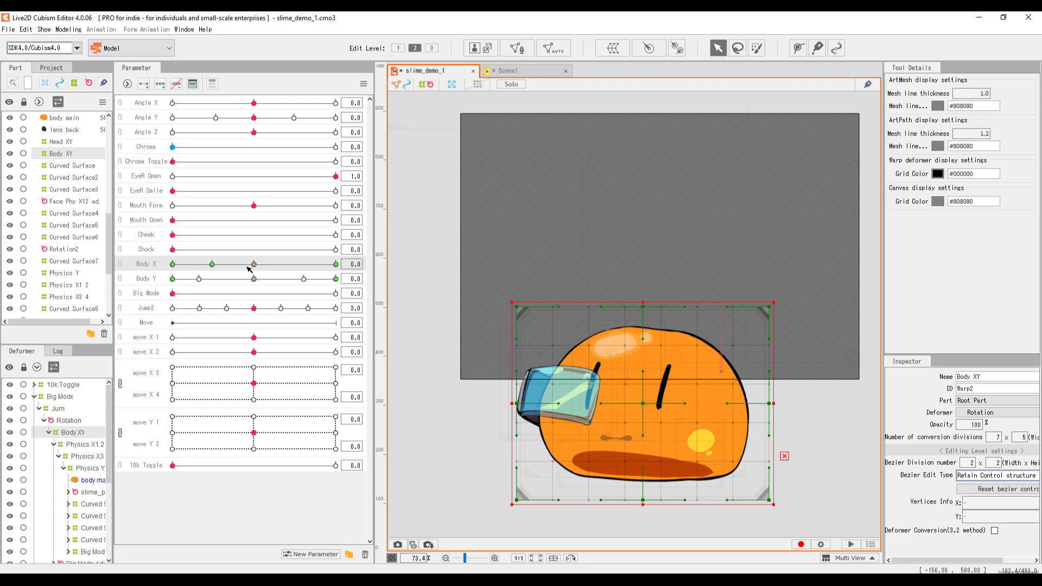
left_click_drag(254, 265, 280, 264)
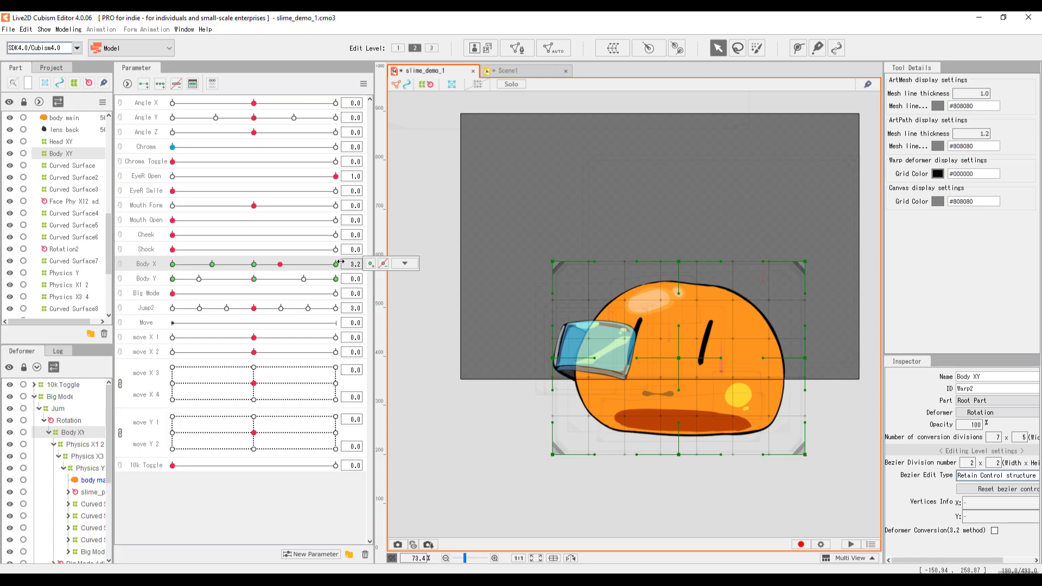
left_click(254, 264)
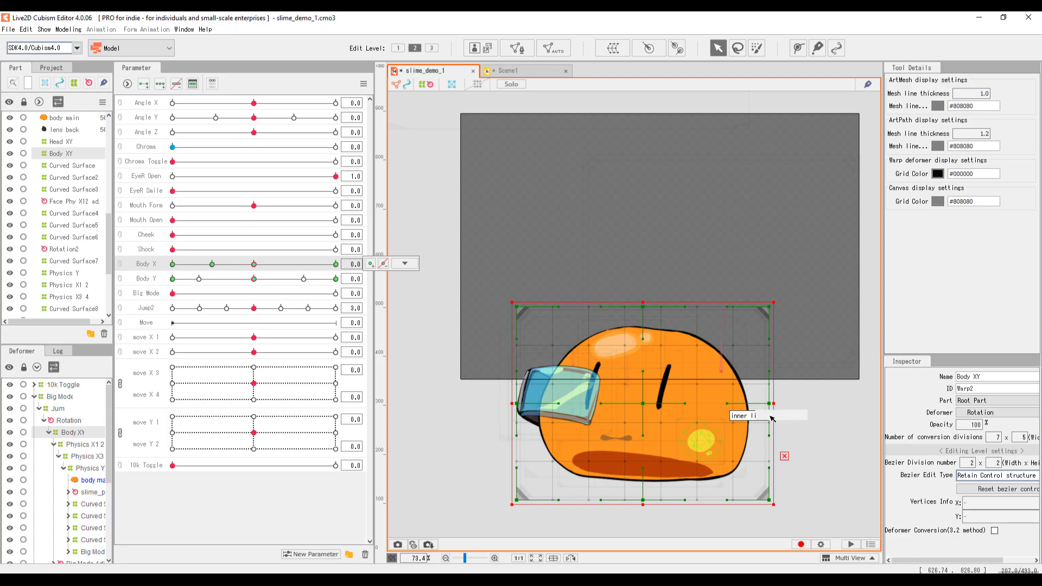
left_click_drag(776, 327, 498, 488)
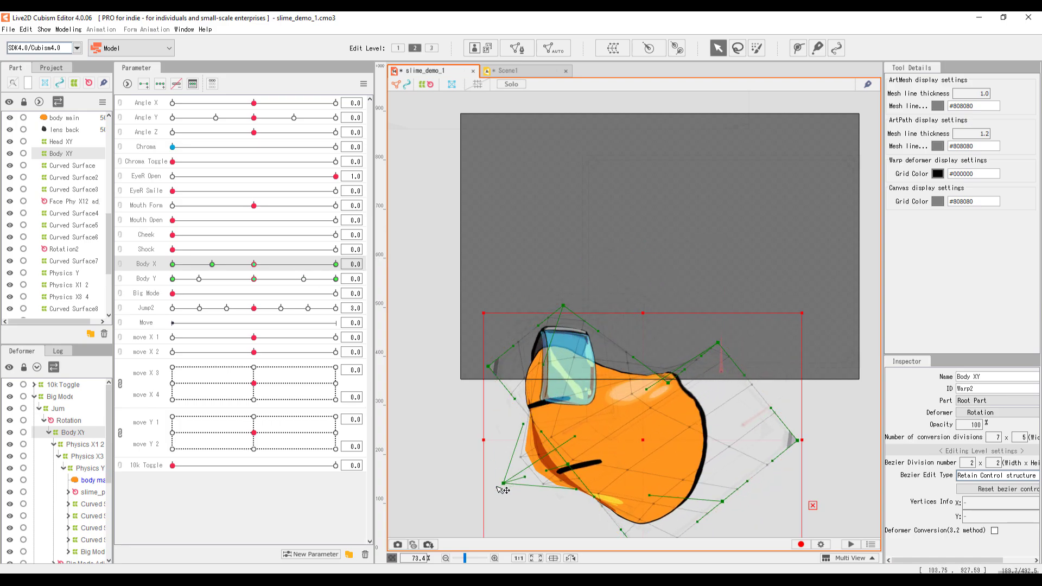
left_click_drag(236, 264, 277, 278)
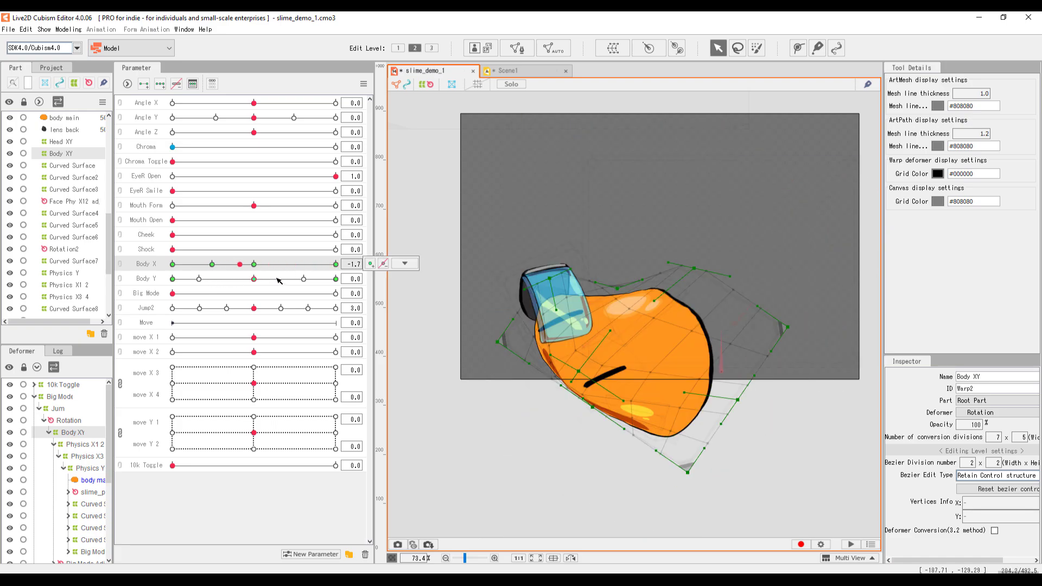
Delete the distorted Body XY keyform at Body X 0
left_click(254, 264)
left_click(395, 264)
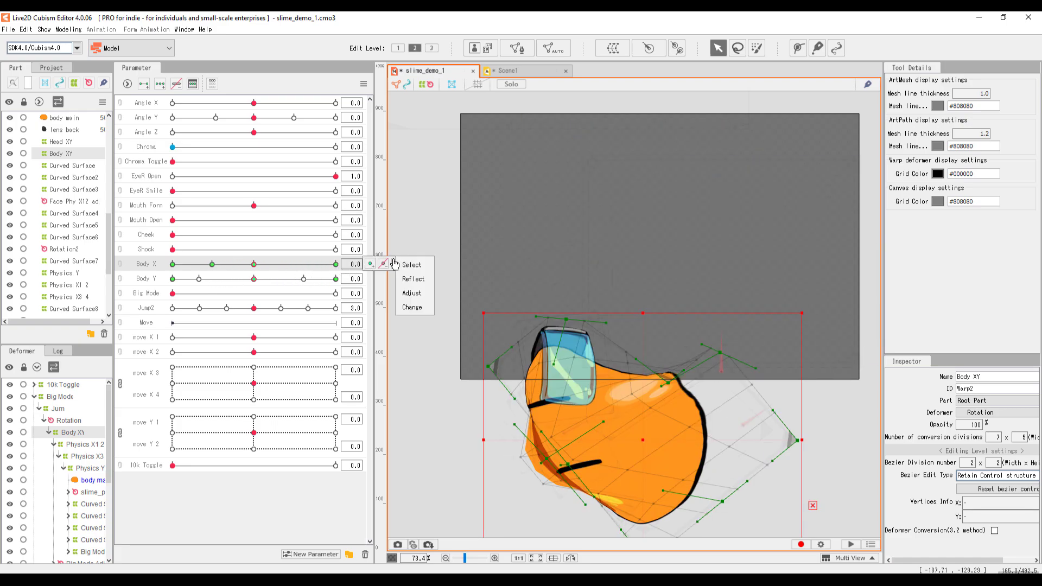
left_click(384, 264)
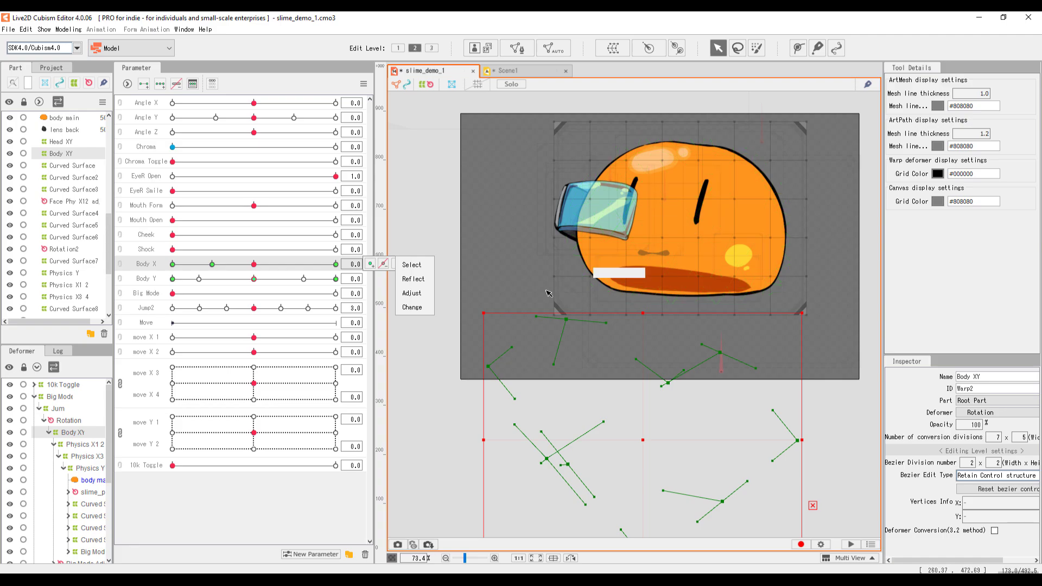
left_click(255, 264)
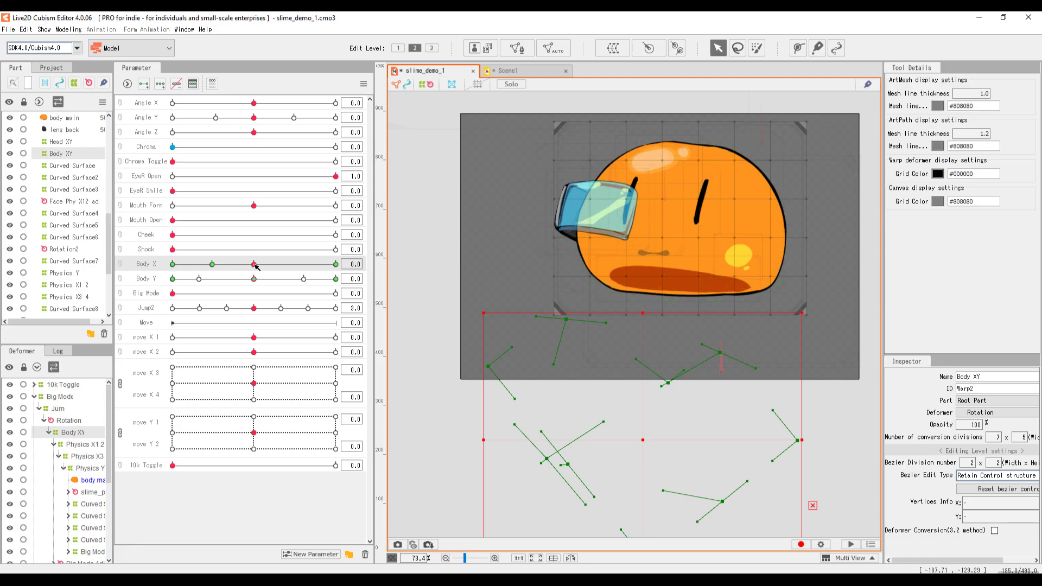
left_click_drag(256, 266, 261, 265)
Examine how Body XY interpolates without a key at 0 by stepping Body X through -5.1, 10, 0 and -10
left_click(213, 264)
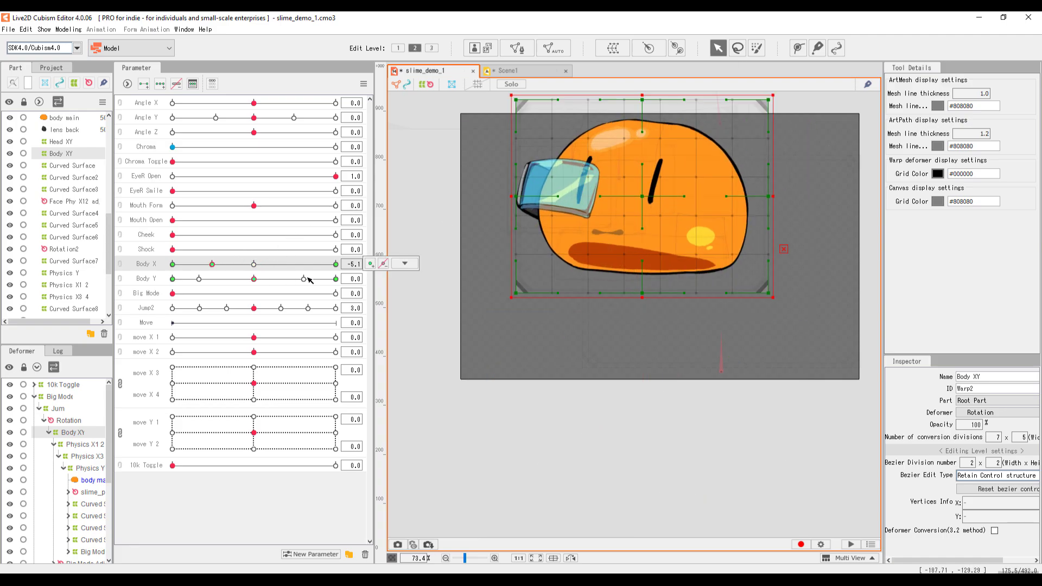
left_click(335, 265)
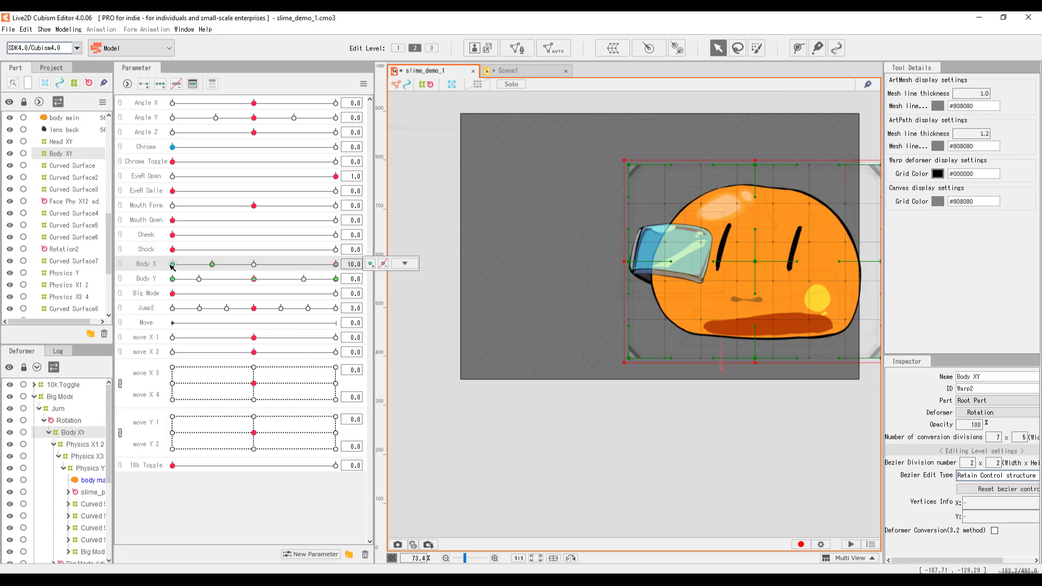
left_click(173, 264)
left_click(212, 265)
left_click(254, 264)
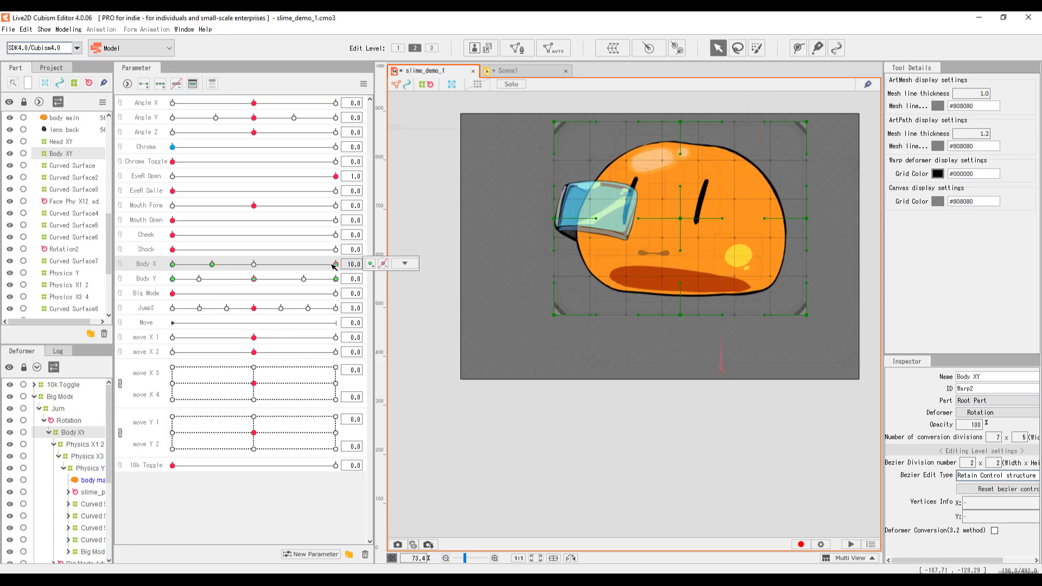
left_click(254, 265)
mouse_move(258, 265)
left_mouse_down()
mouse_move(216, 263)
mouse_move(334, 264)
mouse_move(256, 266)
left_mouse_up()
left_click_drag(258, 264, 117, 265)
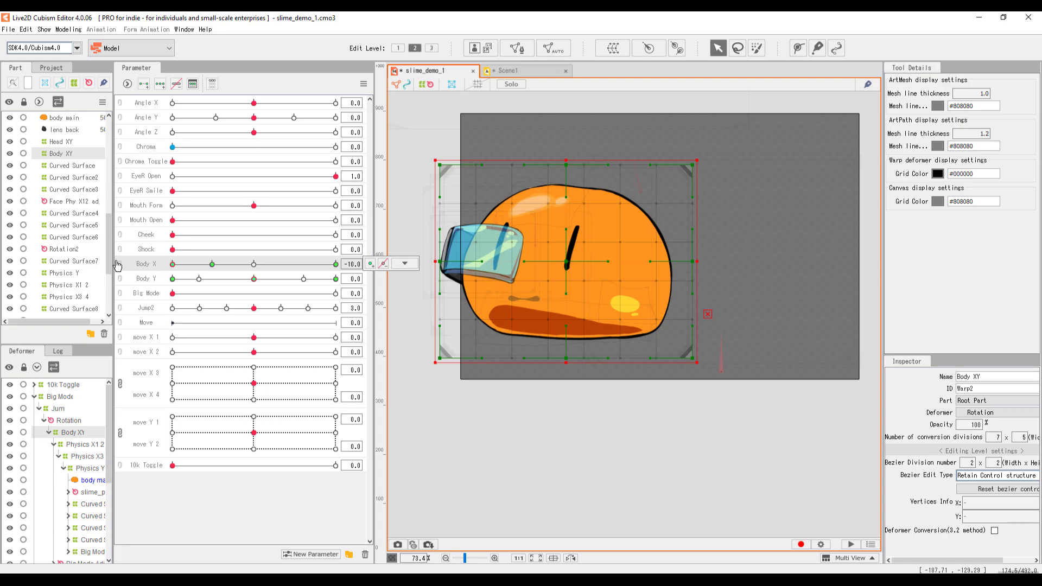
Pull the upper middle point of the Body XY warp down at Body X 0, and check the motion to -10
left_click(255, 264)
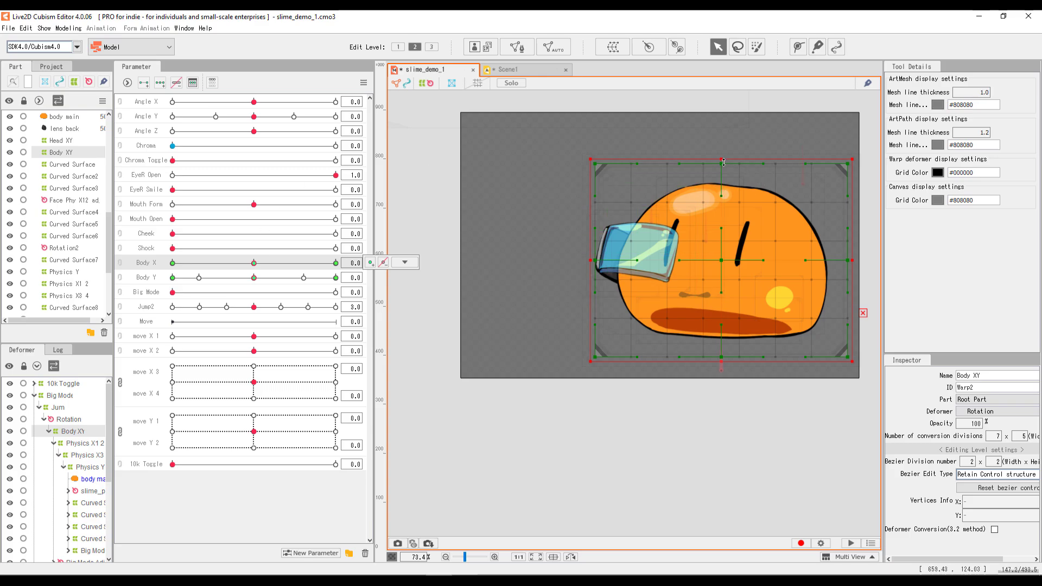
left_click_drag(721, 163, 723, 211)
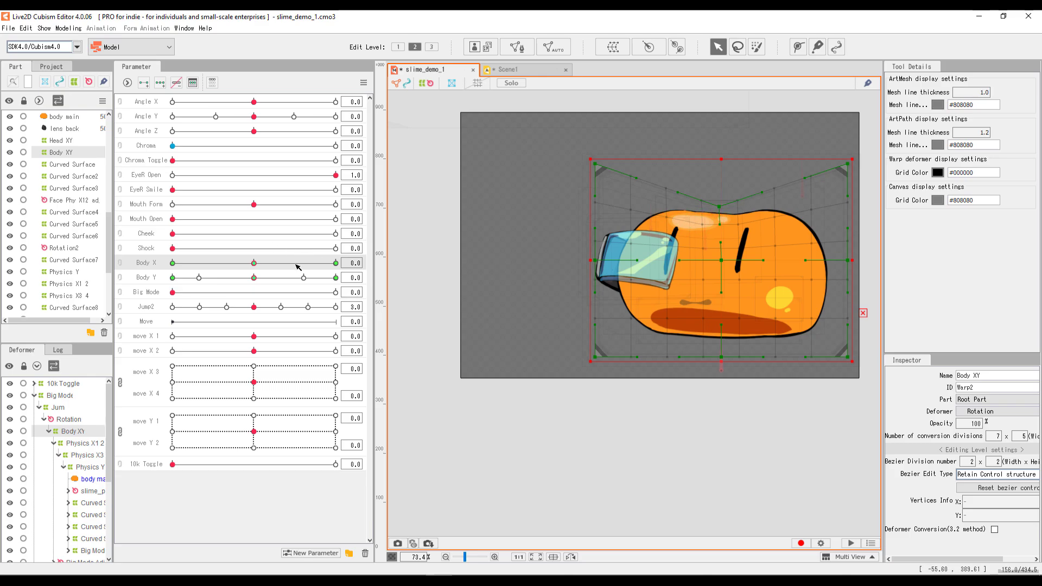
left_click_drag(267, 264, 152, 253)
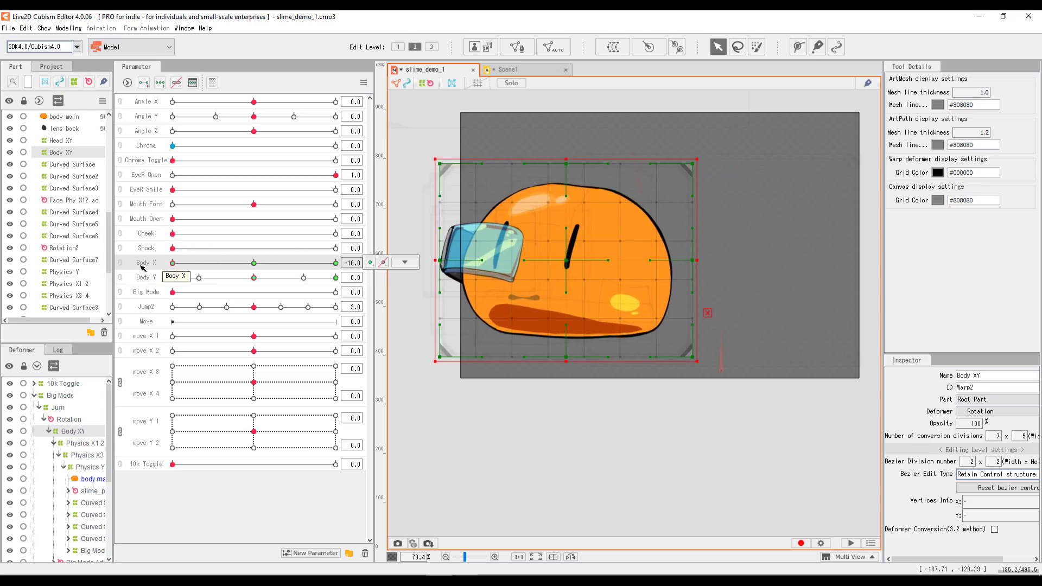
Delete all of the Body XY deformer's keyforms on Body X, with the parameter at about 4.2, and on Body Y
left_click(405, 262)
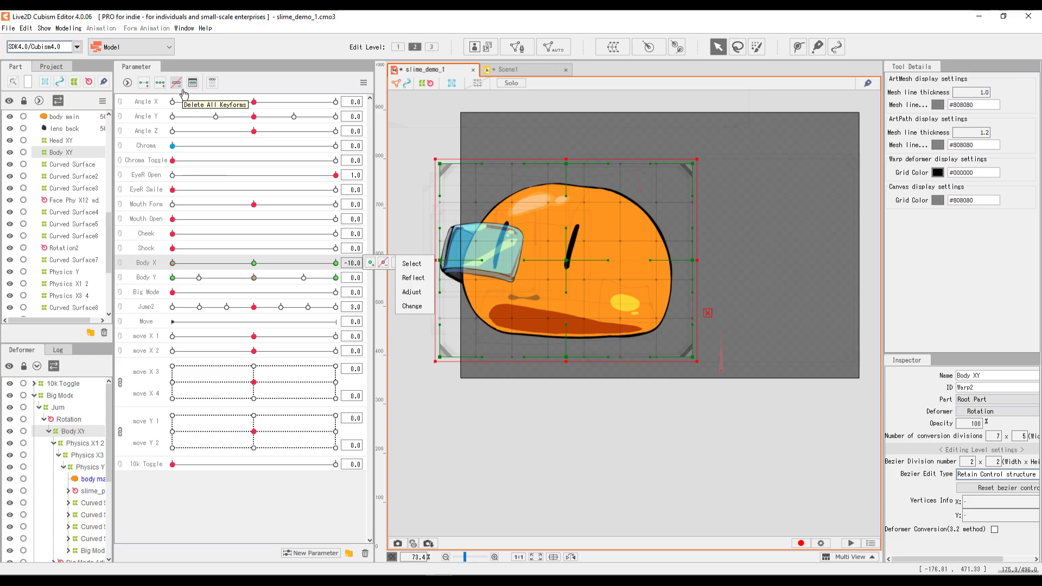
left_click(178, 86)
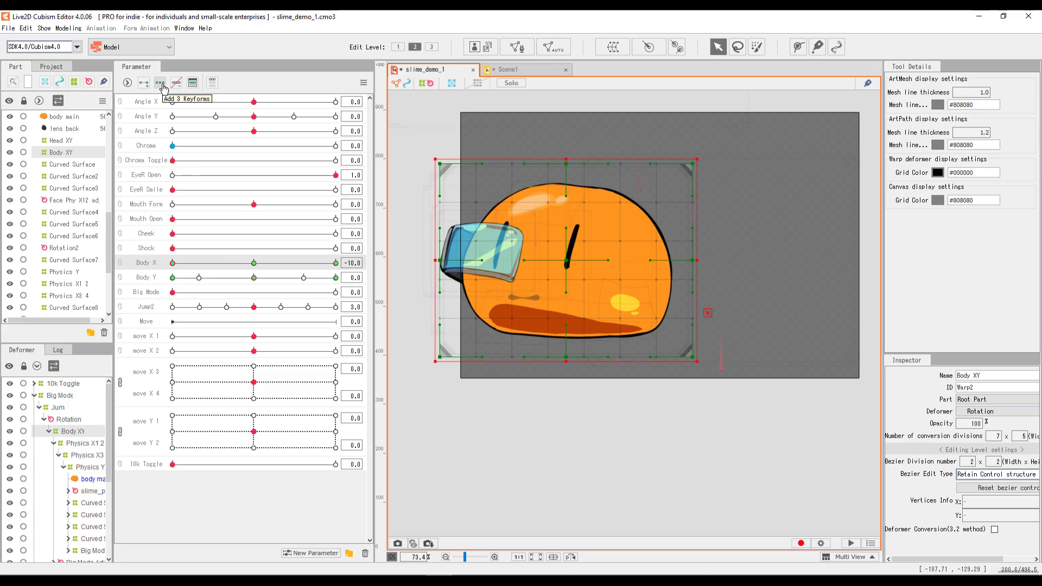
left_click_drag(172, 263, 288, 264)
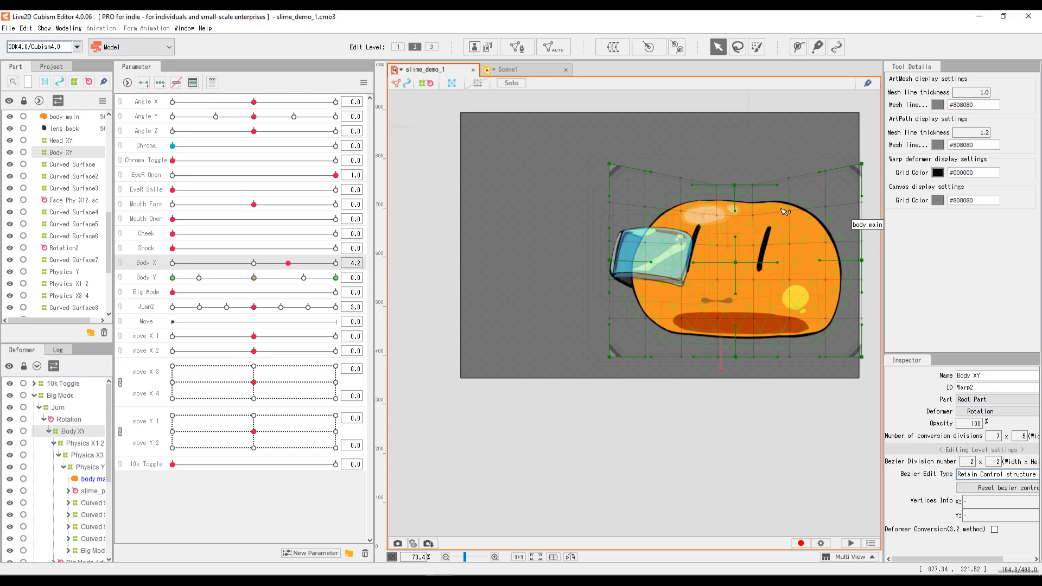
left_click_drag(254, 277, 209, 263)
left_click_drag(167, 231, 166, 233)
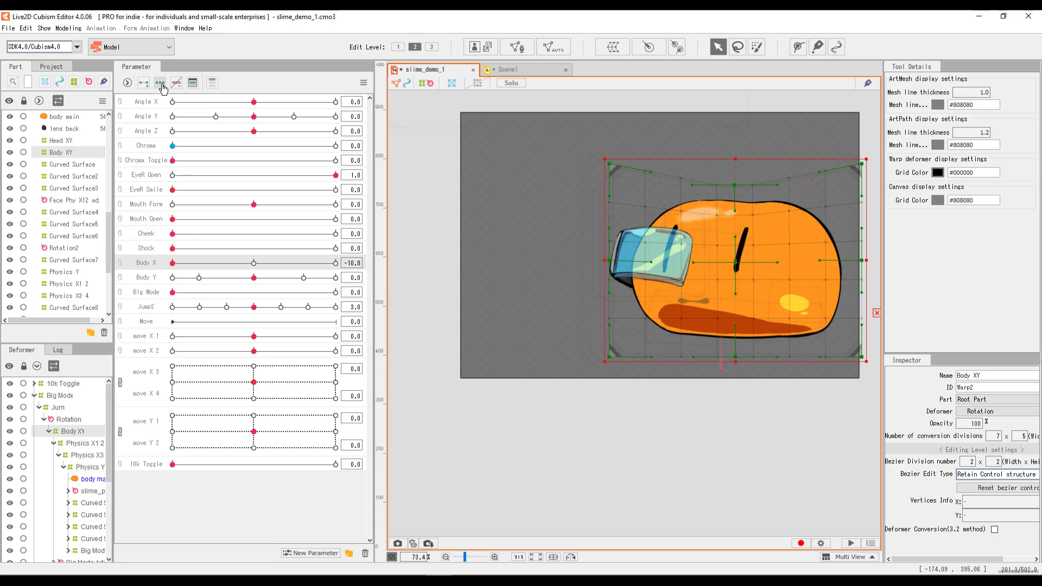
Add three keyforms for Body XY on Body X, and raise the warp's upper middle point at Body X -10
left_click(254, 263)
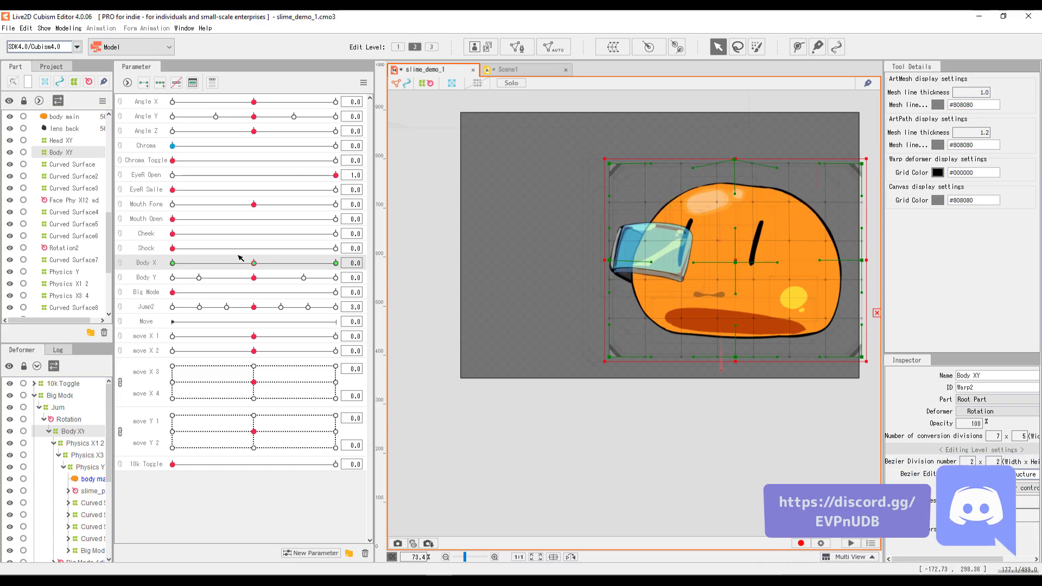
left_click_drag(239, 263, 236, 271)
left_click(173, 263)
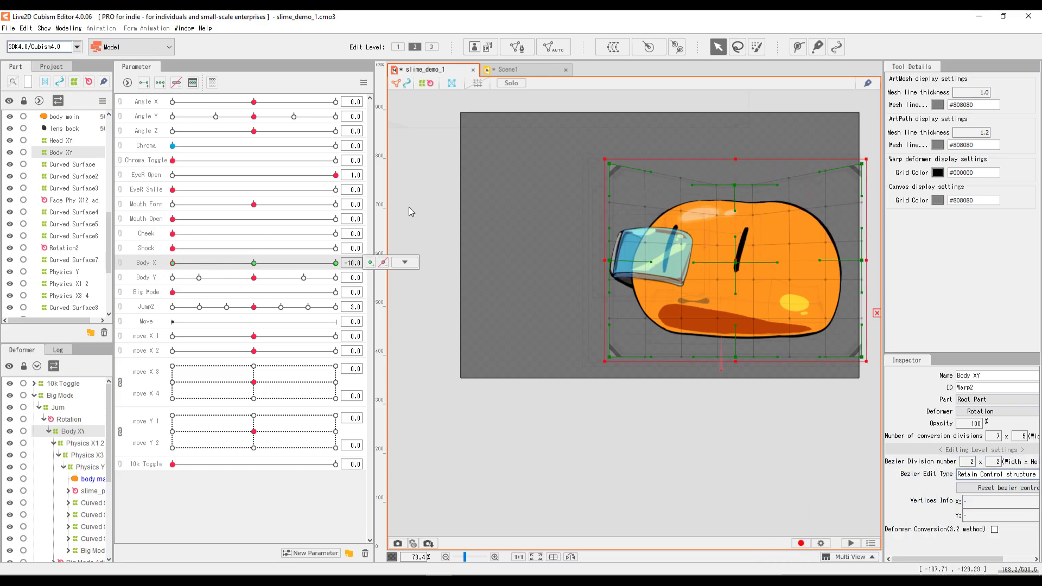
left_click_drag(731, 168, 729, 147)
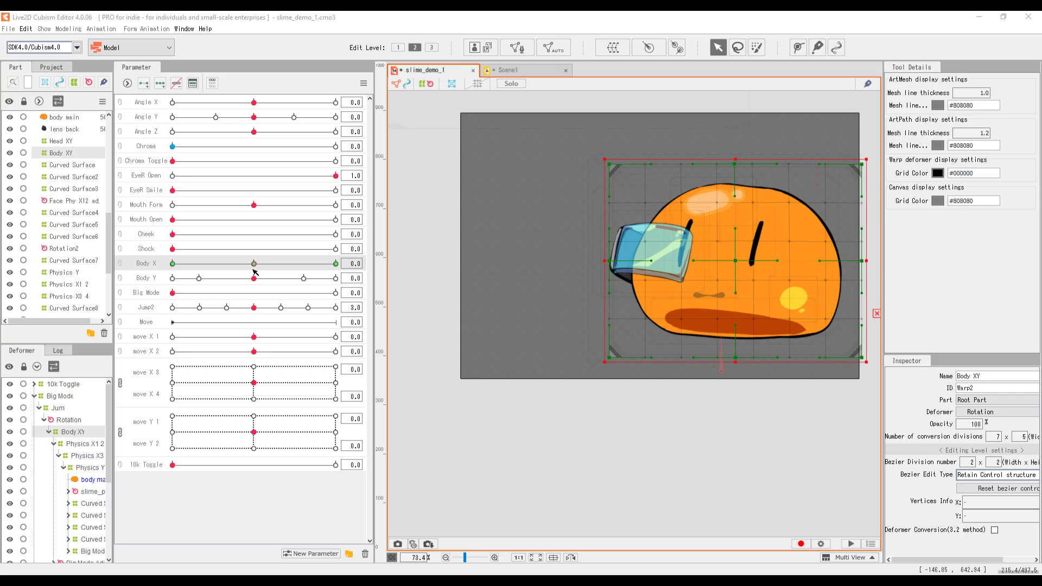
Distort the Body XY warp at Body X 0 by pulling its upper middle point down past the warp's left edge
left_click_drag(254, 263, 384, 263)
left_click(252, 263)
left_click(254, 263)
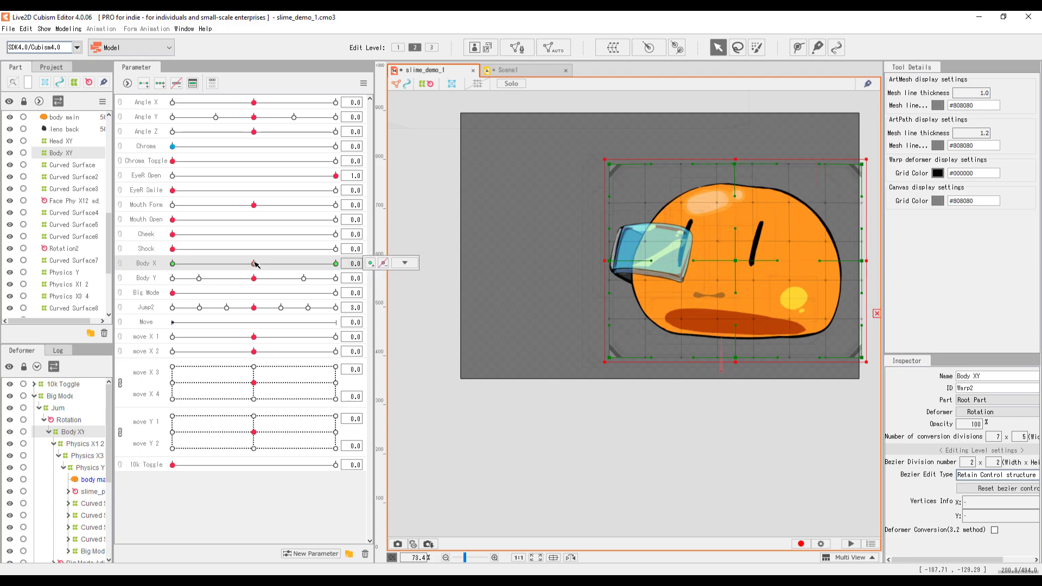
left_click_drag(736, 164, 598, 250)
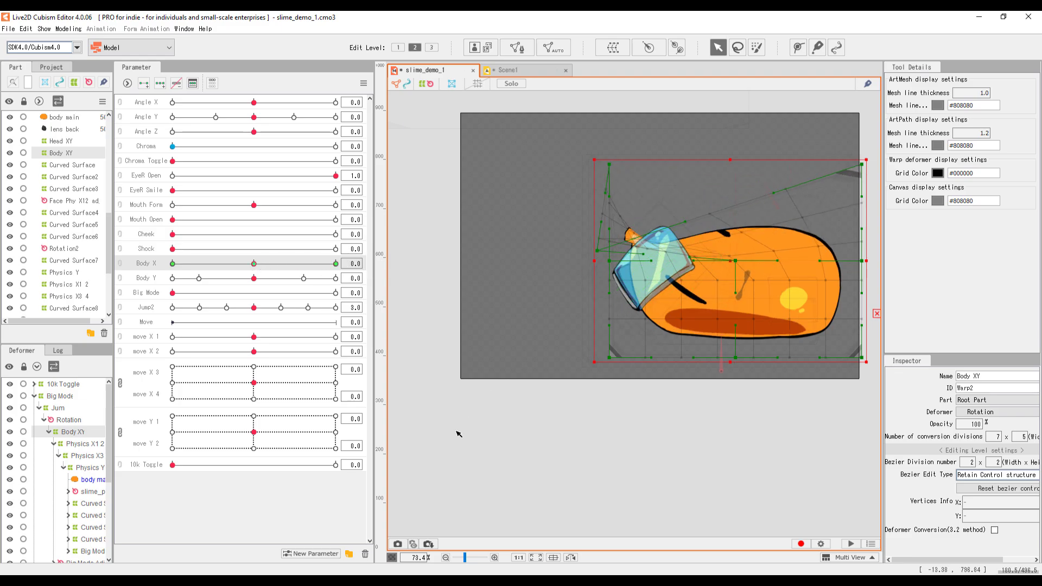
mouse_move(254, 264)
left_mouse_down()
mouse_move(212, 263)
mouse_move(361, 234)
mouse_move(152, 246)
mouse_move(311, 249)
mouse_move(257, 259)
left_mouse_up()
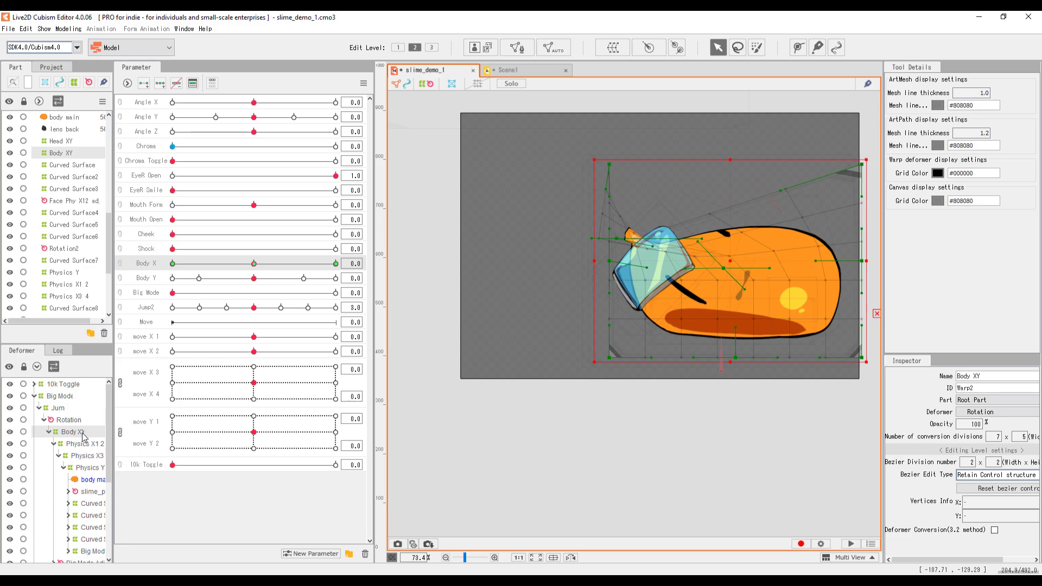
Delete the Body XY deformer and create a warp deformer, 2 × 2 Bezier and 7 × 5 conversion divisions, as parent of Physics X1 2
key("Delete")
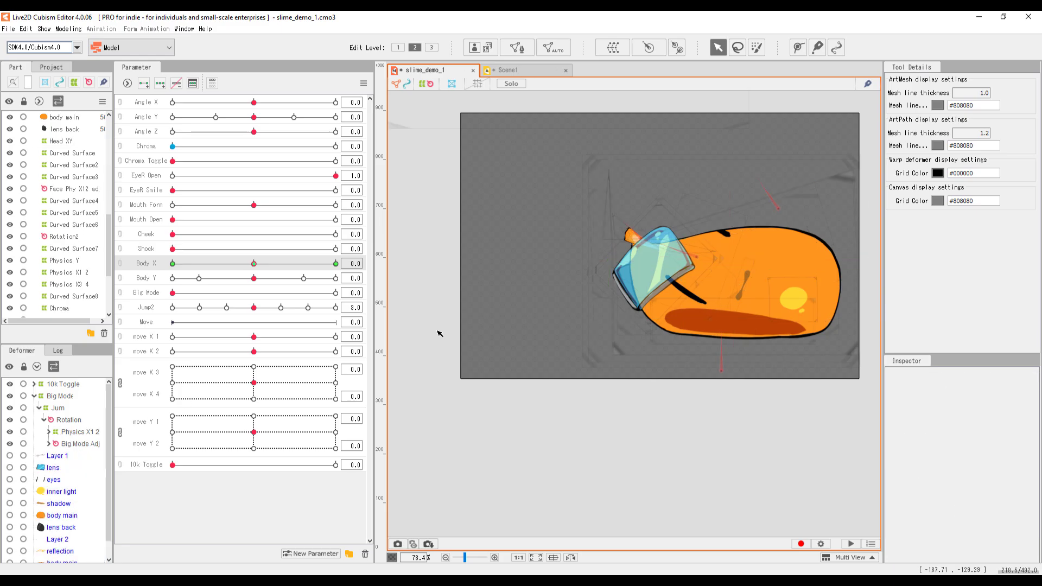
left_click(84, 433)
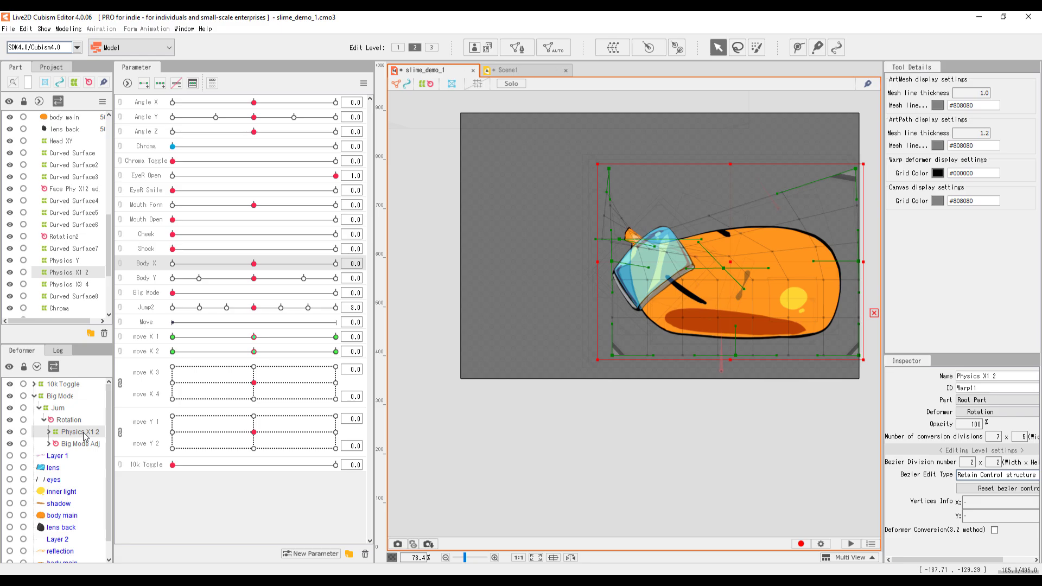
left_click(613, 48)
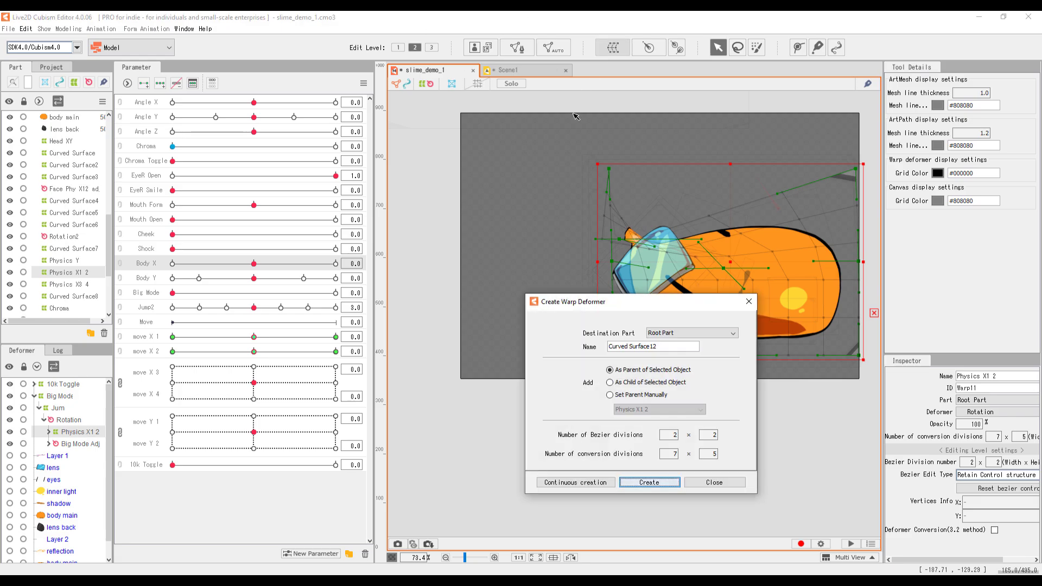
left_click(658, 483)
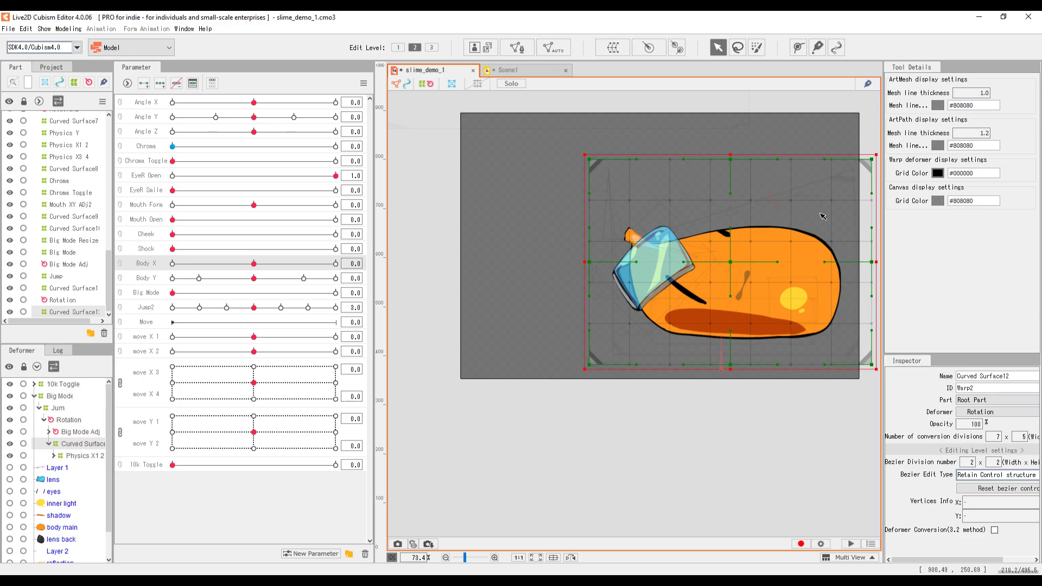
Examine the deformer hierarchy from the body main mesh up through Physics Y and Physics X1 2 to the new warp deformer
left_click(612, 182)
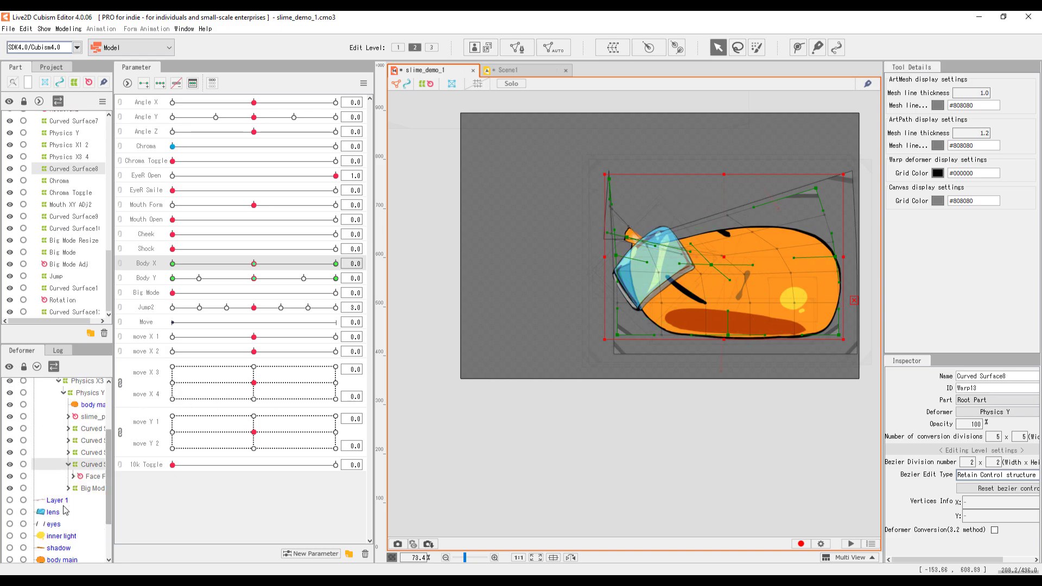
left_click(771, 287)
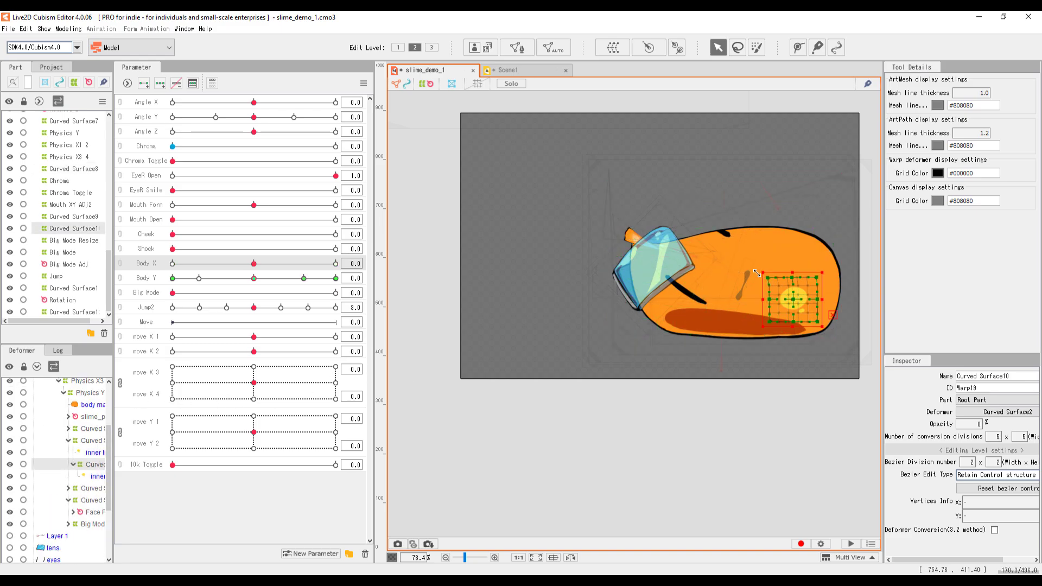
left_click(710, 259)
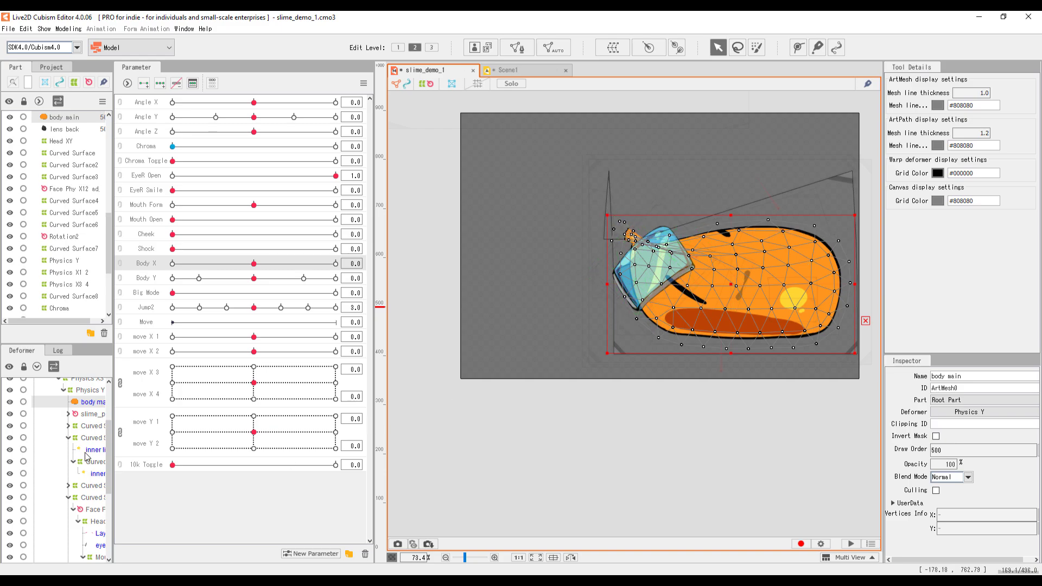
key("d")
scroll(67, 415, "up", 3)
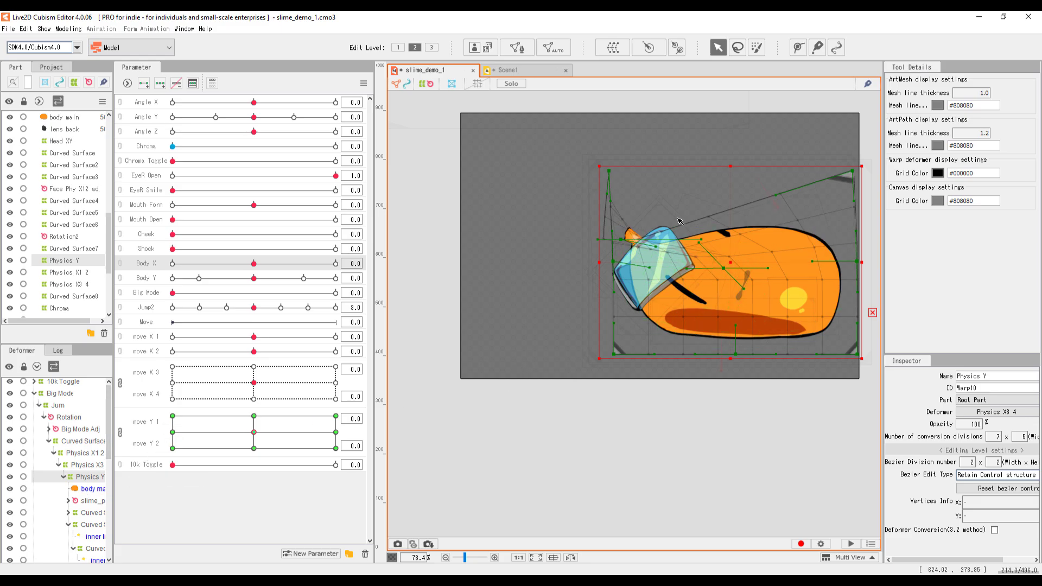
key("d")
key("d")
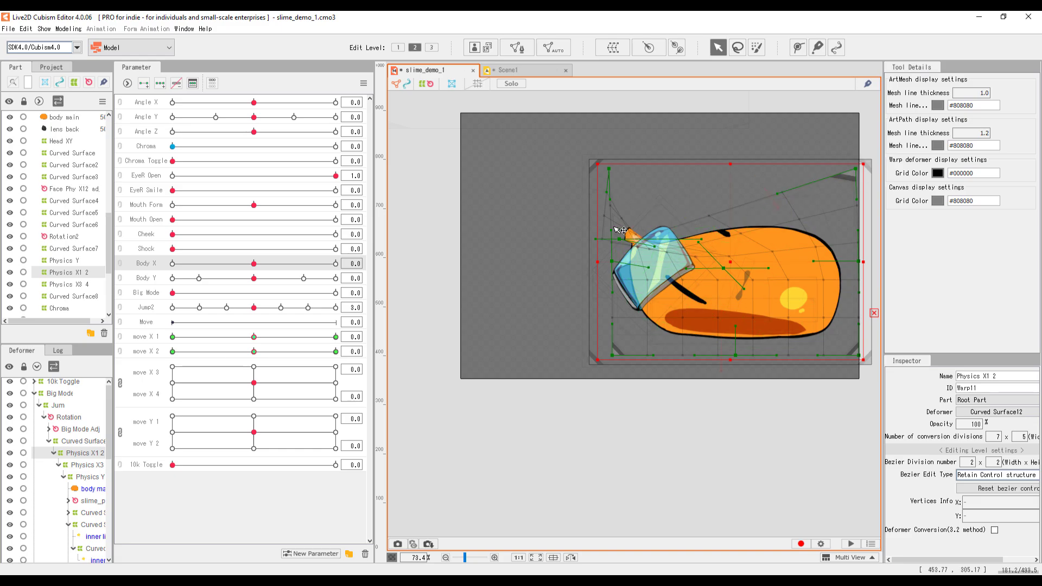
key("d")
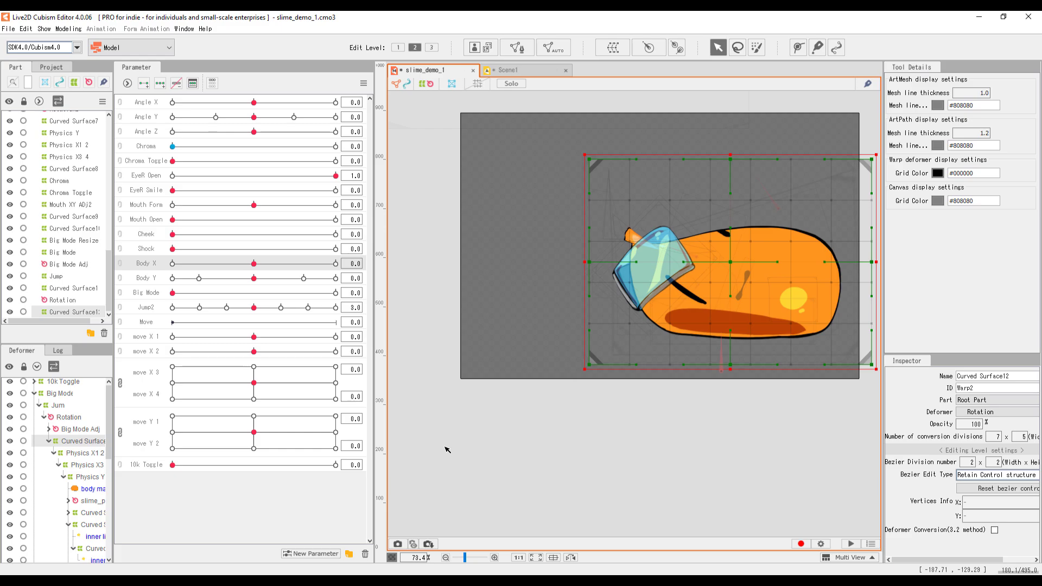
Step down through the child deformers and meshes below the new warp deformer in the hierarchy
key("Down")
key("Down")
key("Down")
key("Down")
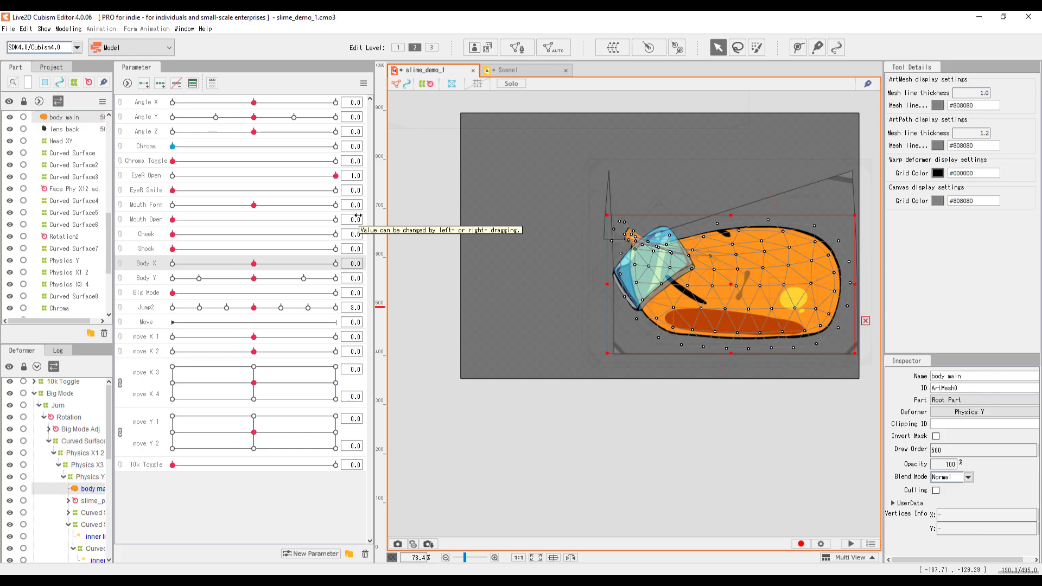
key("Down")
key("Down")
key("Down")
key("Down")
key("Down")
key("Down")
key("Down")
key("Down")
key("Down")
key("Down")
key("Down")
key("Down")
key("Down")
key("Left")
key("Left")
key("Left")
key("Left")
key("Left")
key("Left")
key("Left")
key("Left")
key("Left")
key("Left")
key("Left")
key("Left")
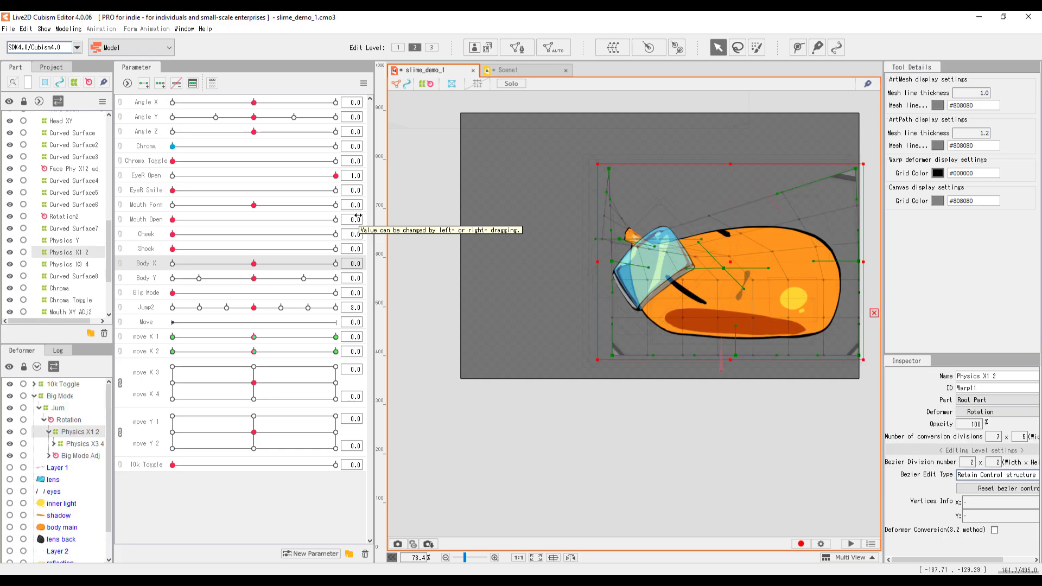
Undo the deletion of Body XY, and lower its warp's upper middle point slightly at Body X -10
key("ctrl+z")
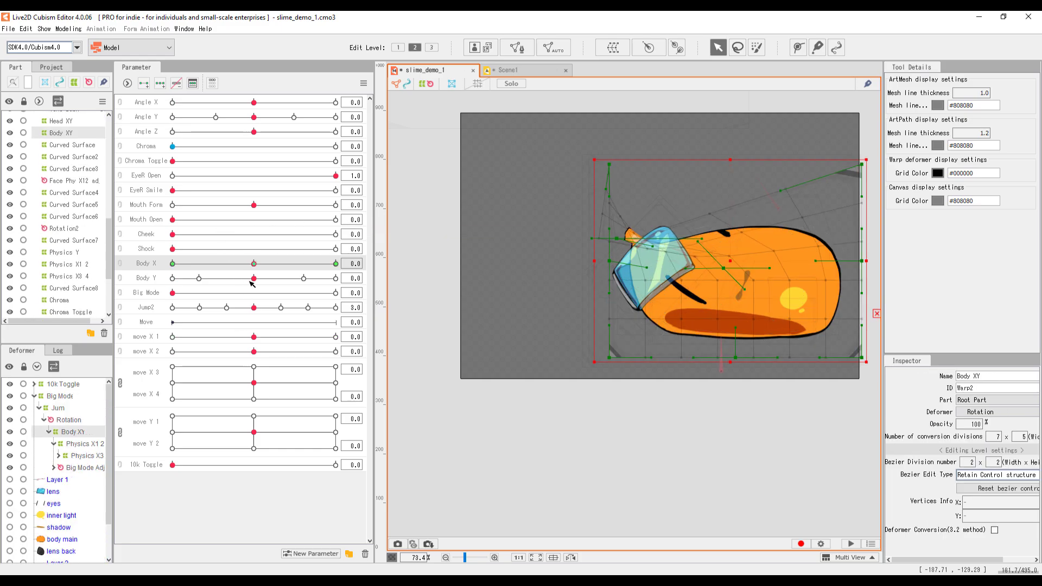
left_click_drag(252, 263, 114, 249)
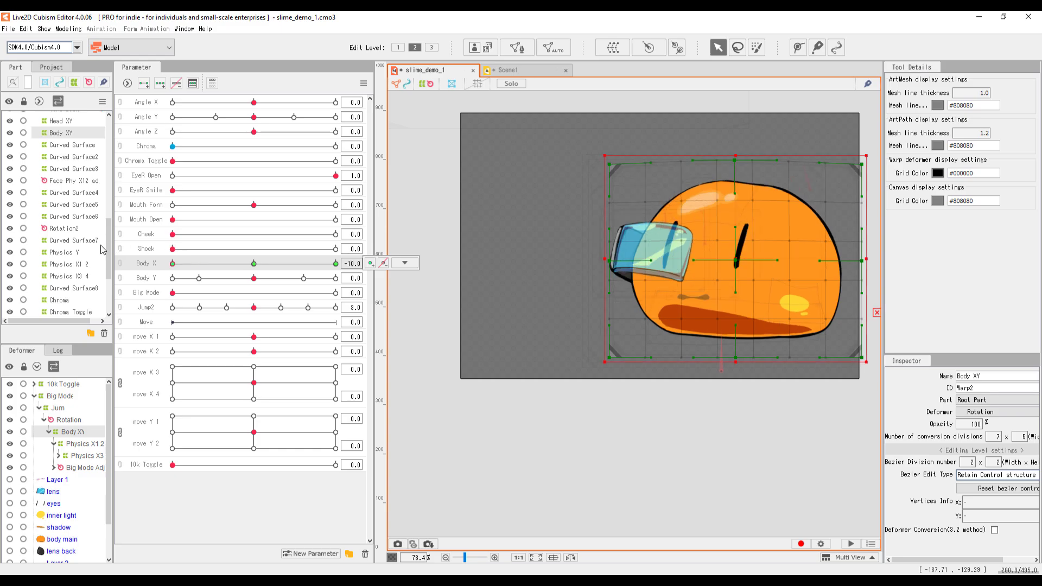
left_click_drag(732, 162, 731, 164)
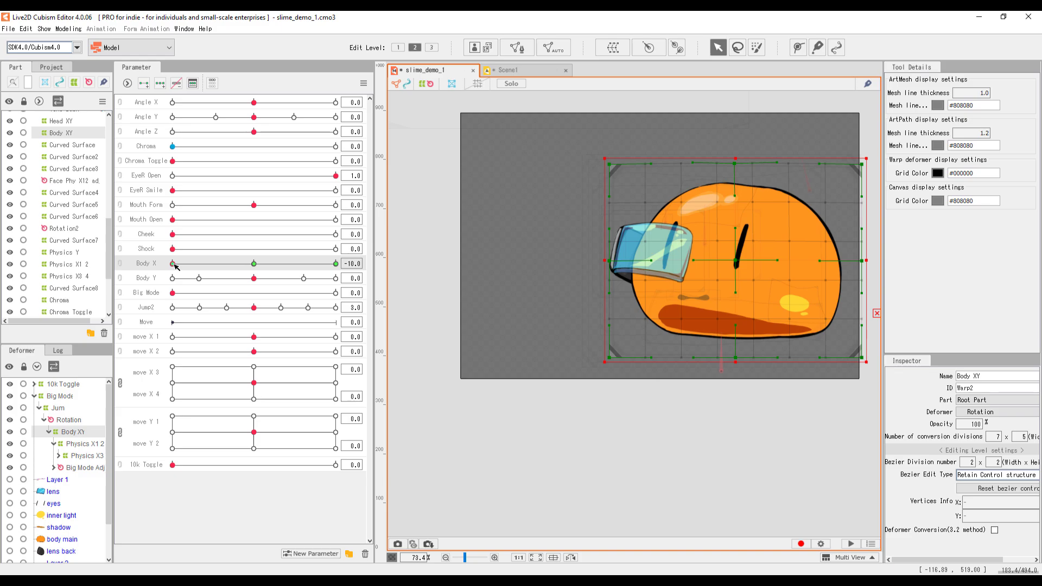
Add a Body XY keyform at Body X -6.2, and compare the shape there with Body X 0
left_click(254, 264)
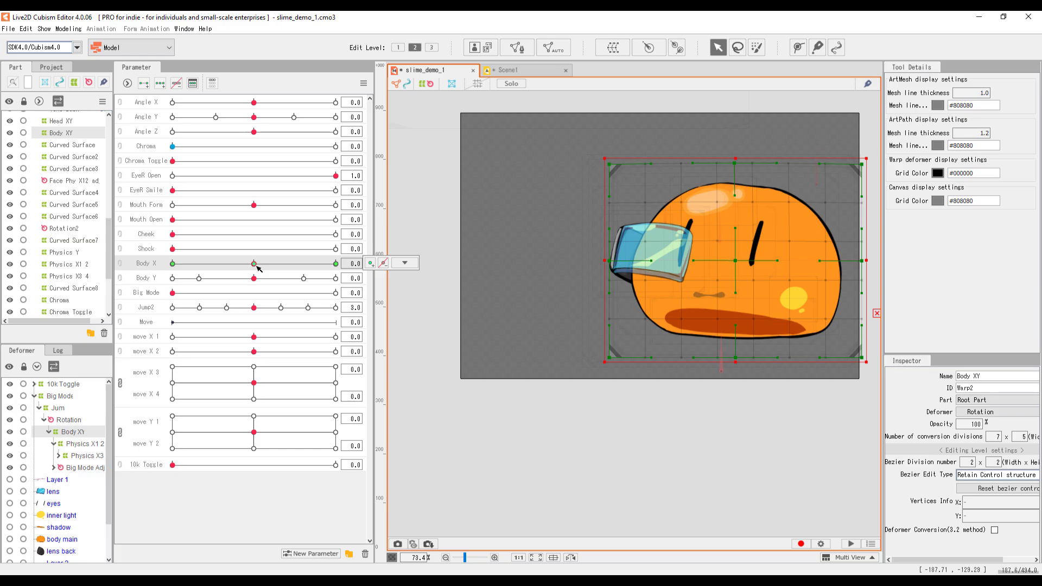
left_click_drag(258, 268, 204, 266)
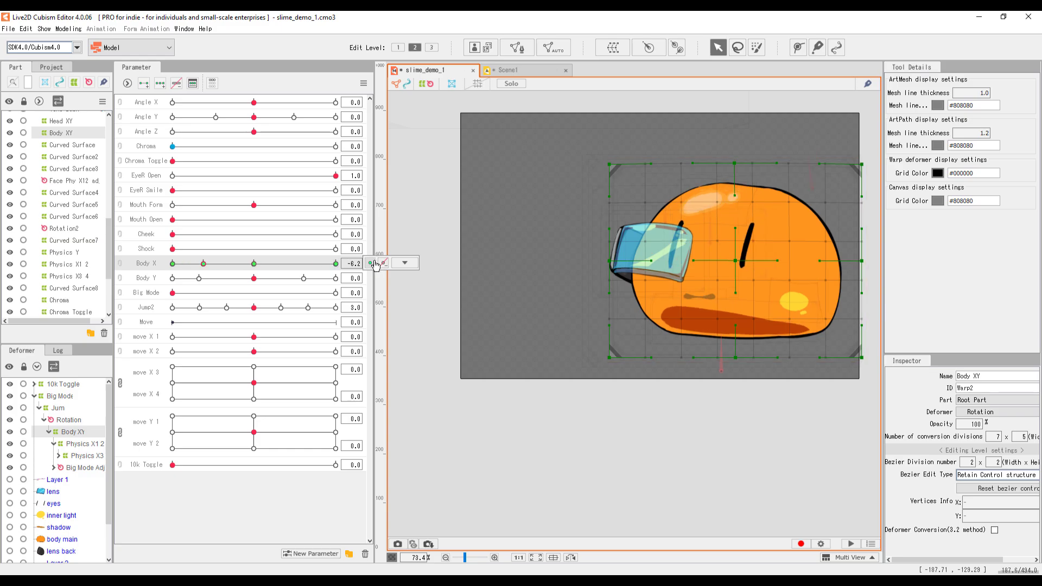
left_click(255, 264)
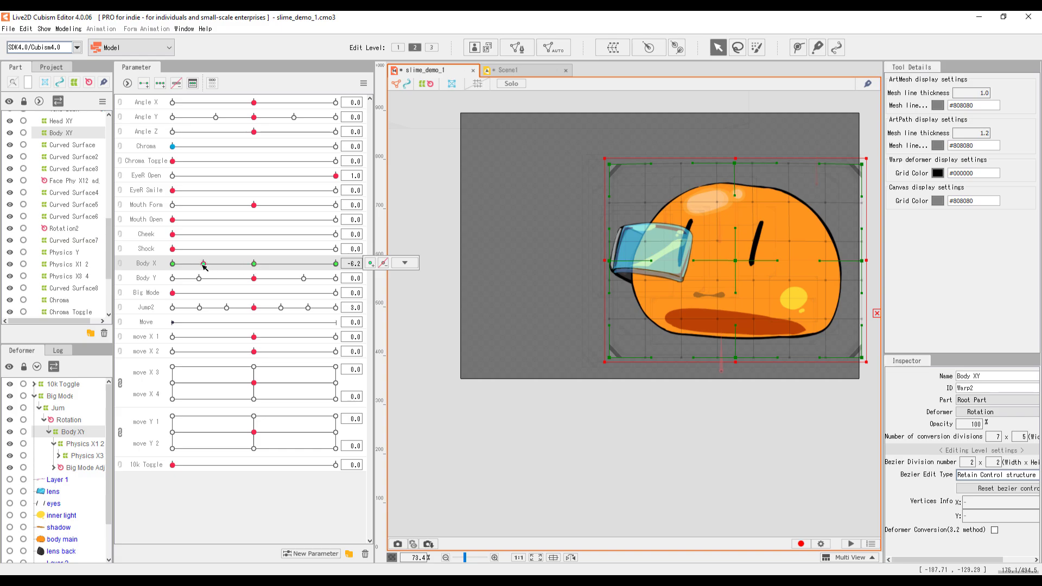
left_click(203, 264)
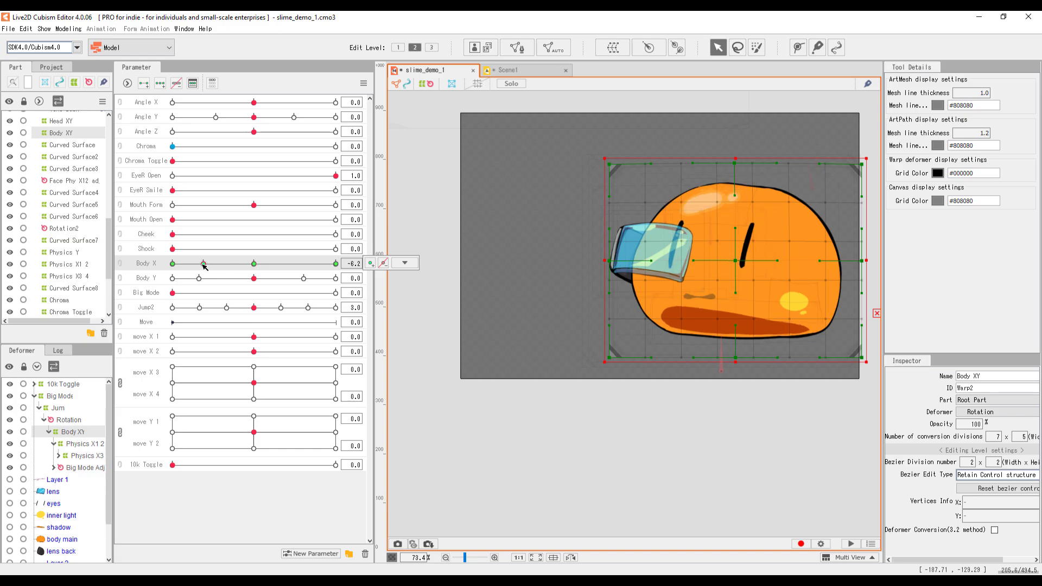
left_click_drag(204, 266, 253, 264)
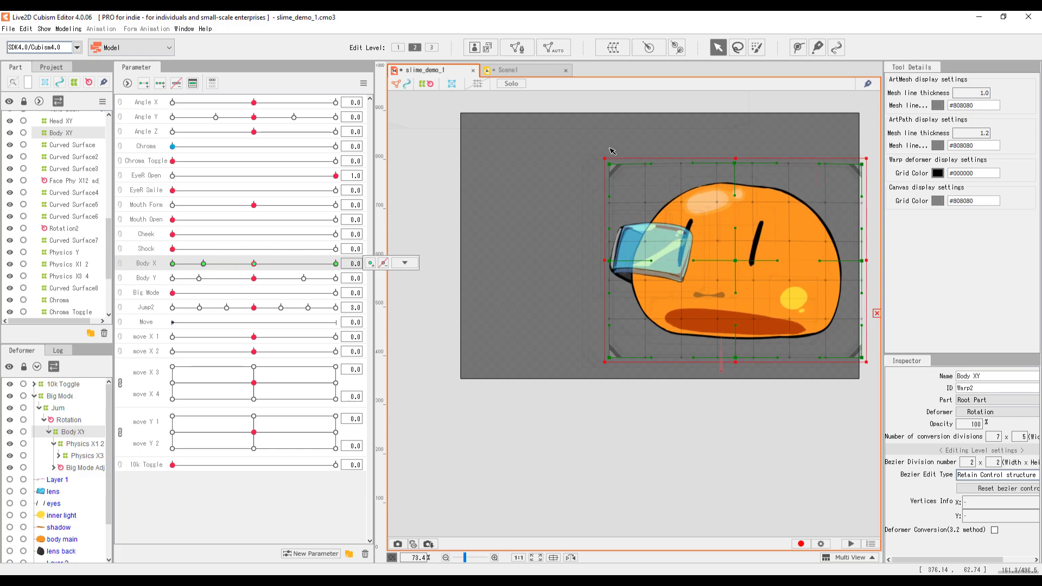
Move the whole Body XY warp up and to the left at Body X 0, and compare it with the -6.2 keyform
left_click_drag(749, 227, 681, 219)
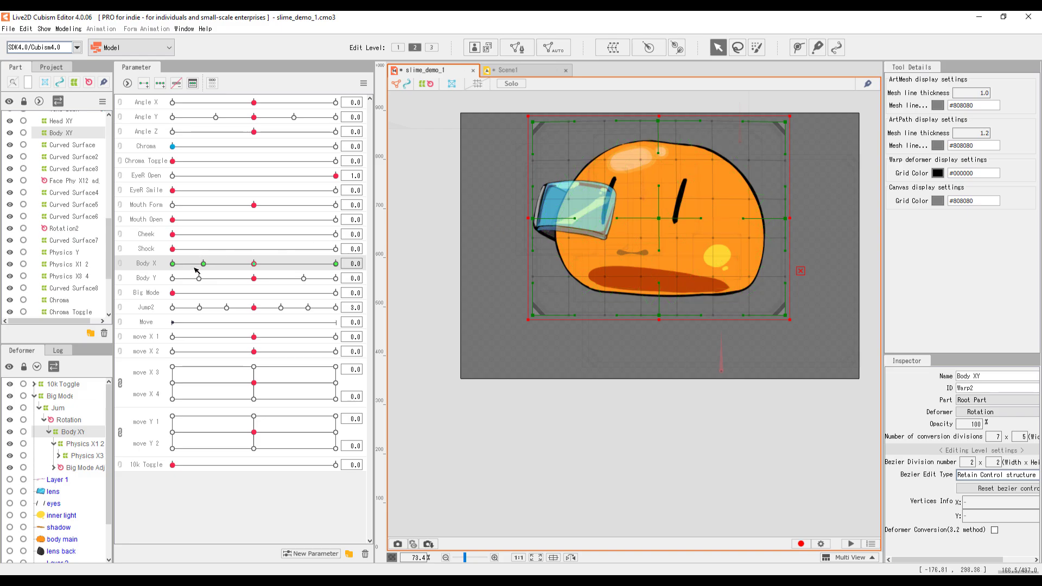
left_click(202, 265)
left_click(253, 264)
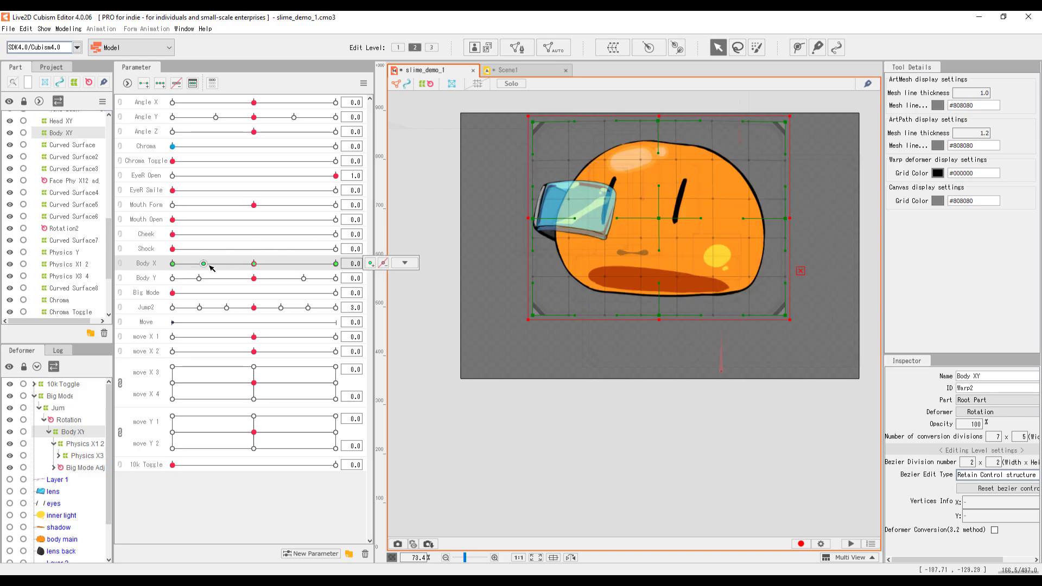
Delete the Body XY keyform at Body X -6.2, and return Body X to 0
left_click(205, 264)
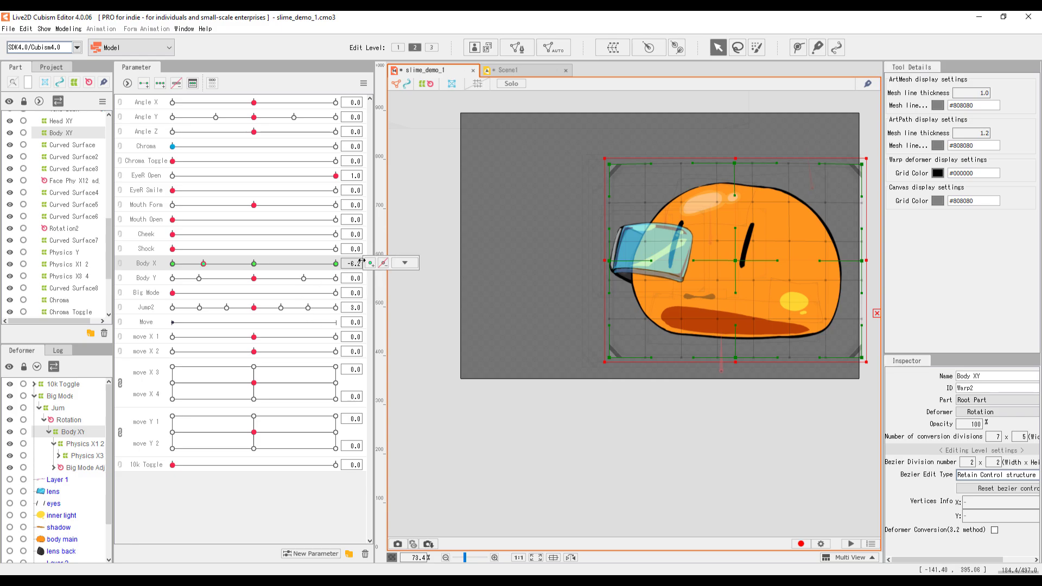
left_click(253, 265)
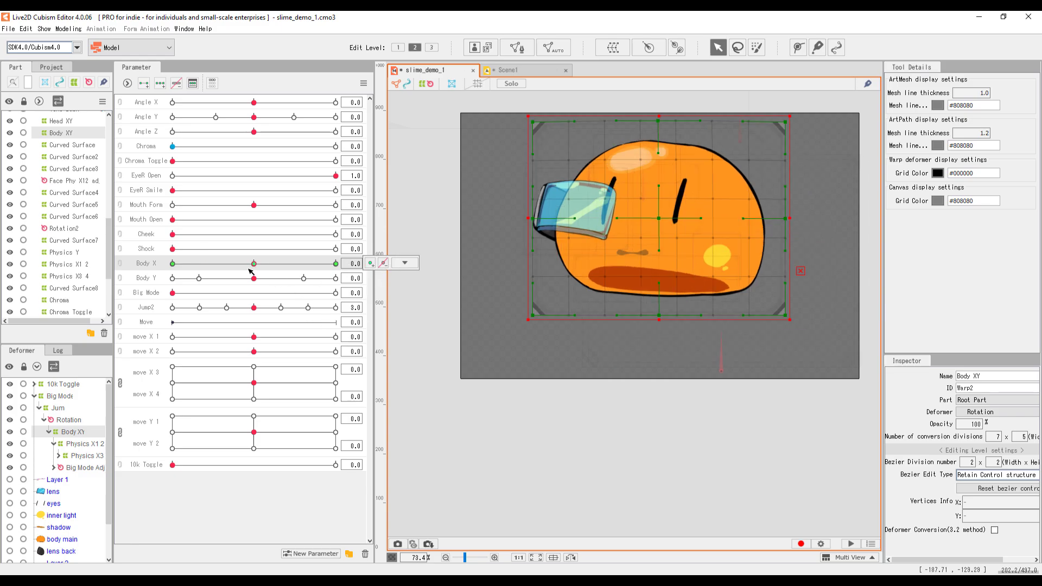